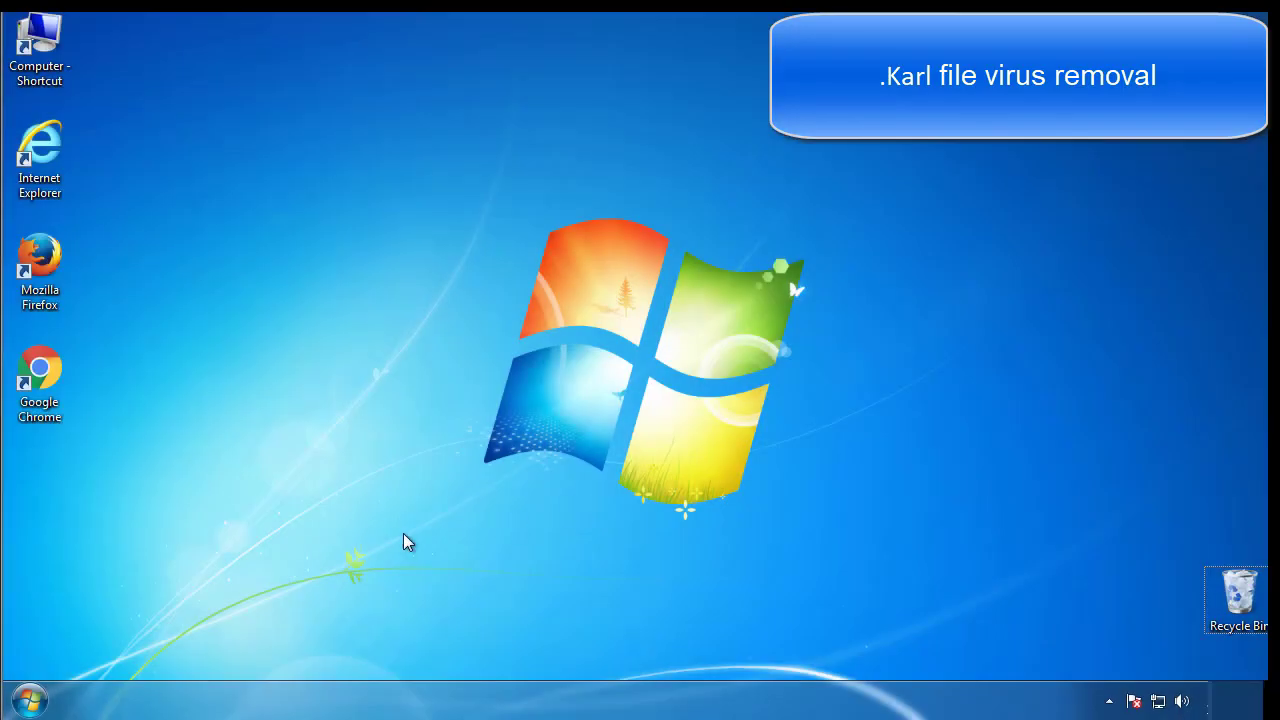
- Launch System Configuration (msconfig) from the Start menu search
click(40, 700)
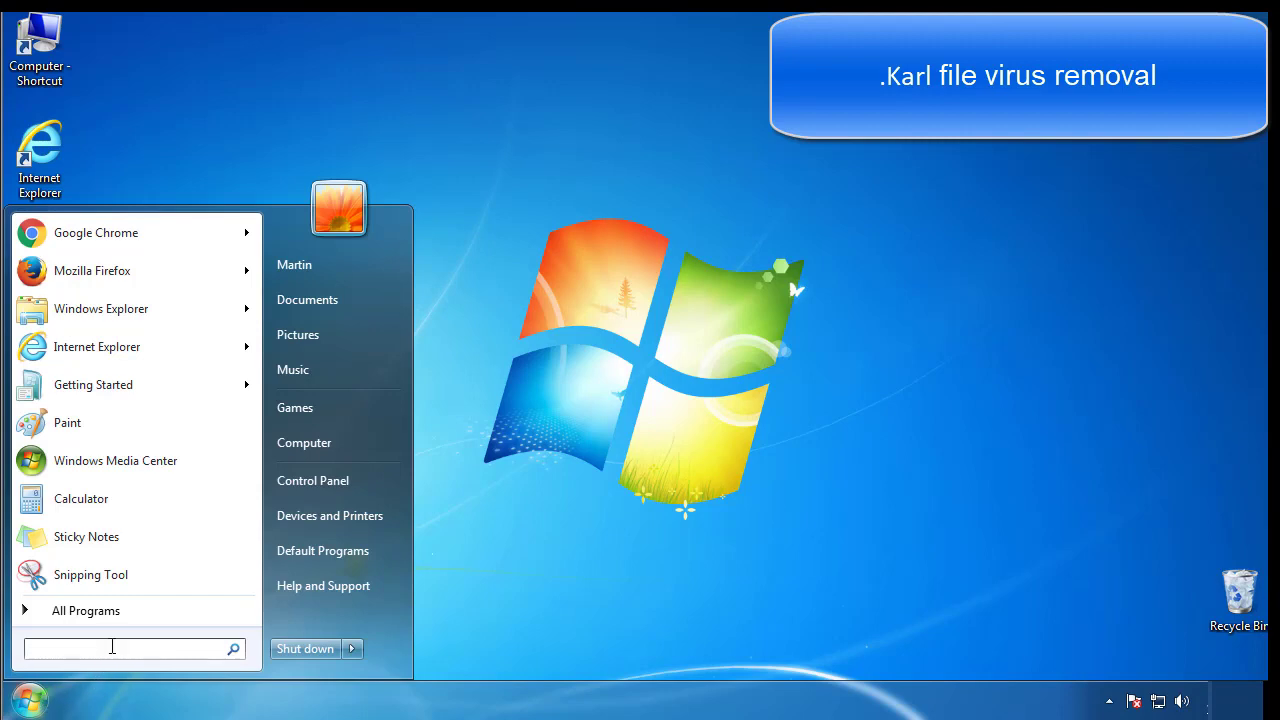
text(mscon)
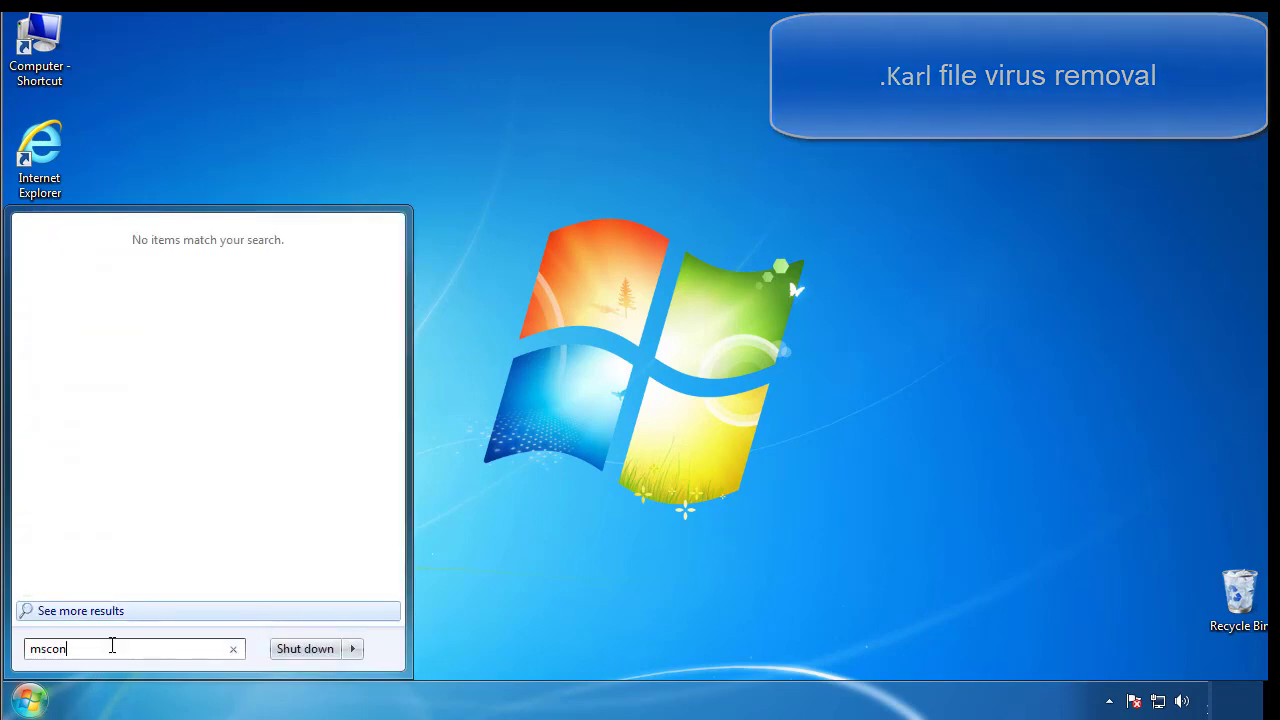
text(fig)
key(Return)
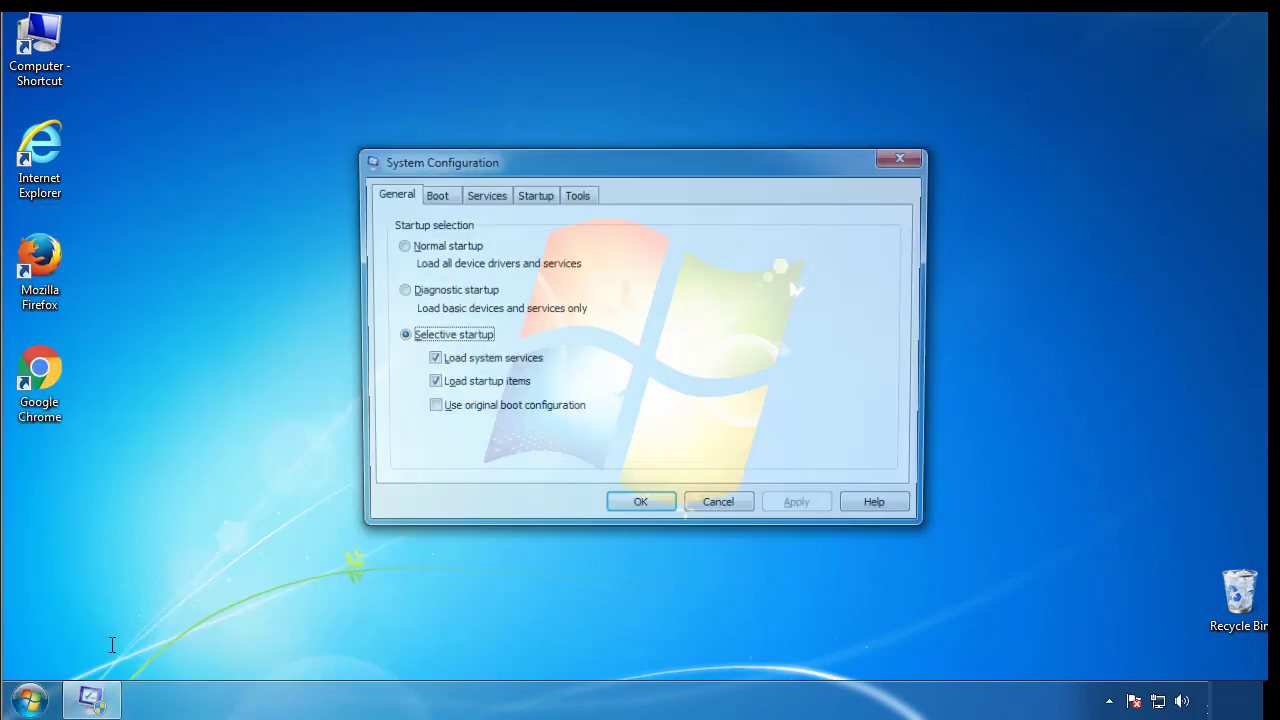
- Enable Safe boot with the Minimal option and restart the computer
click(432, 195)
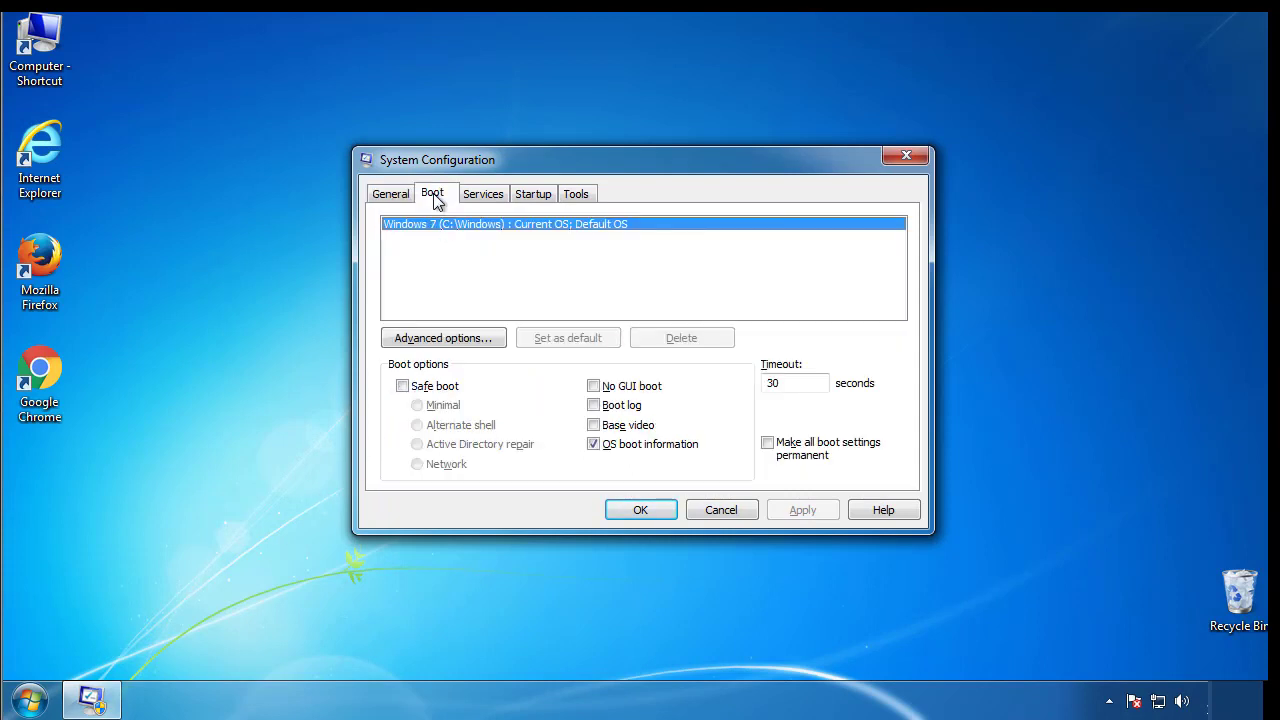
click(402, 386)
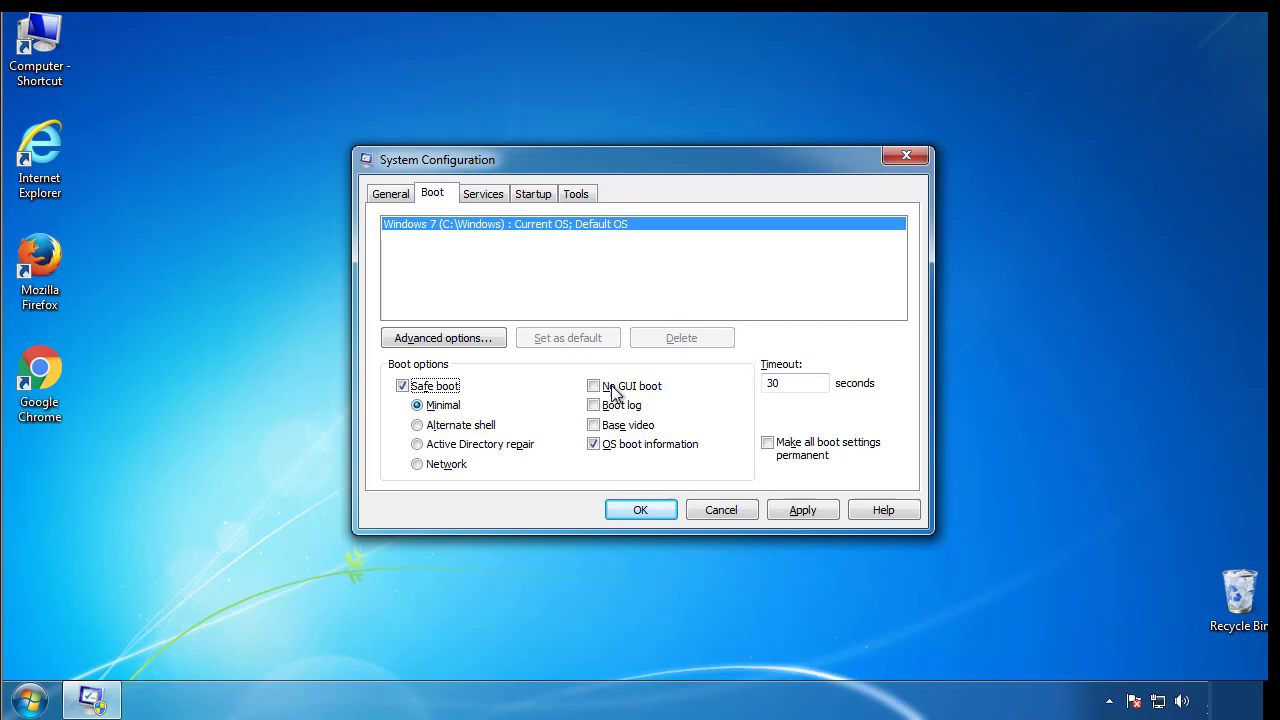
click(652, 514)
click(578, 388)
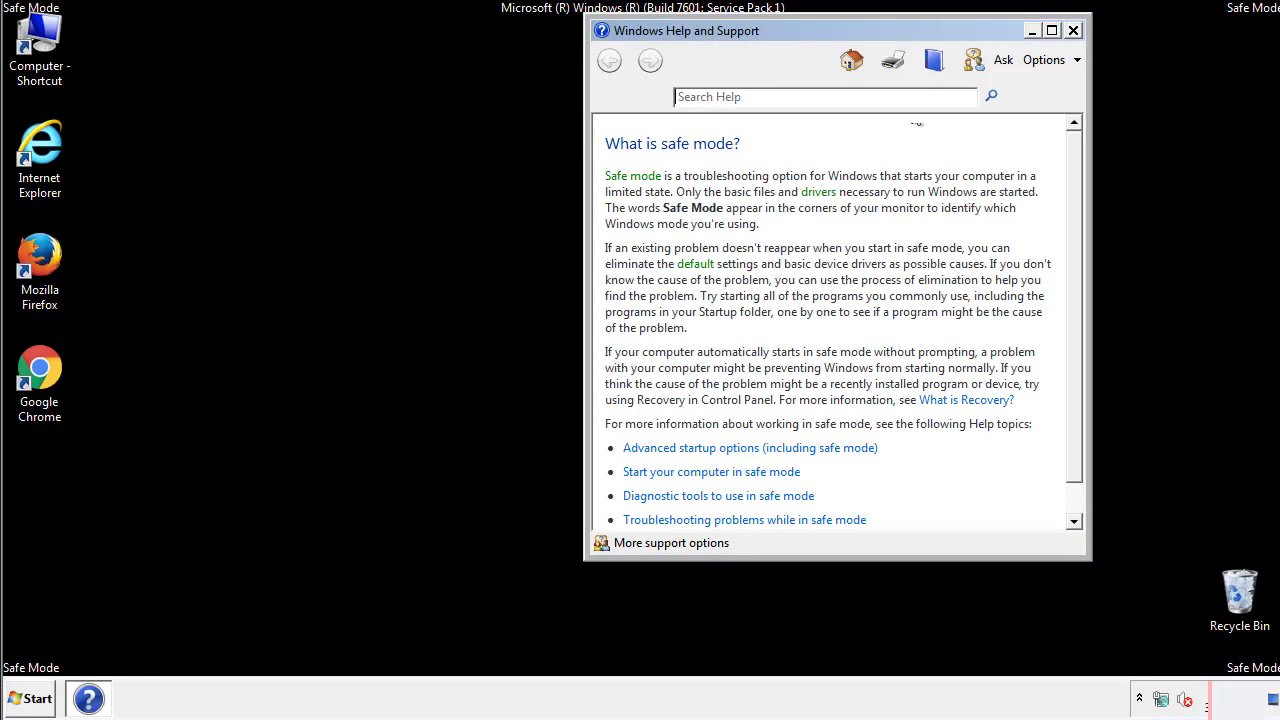
- Set Folder Options to show hidden files, folders and drives, then close Control Panel
click(1073, 30)
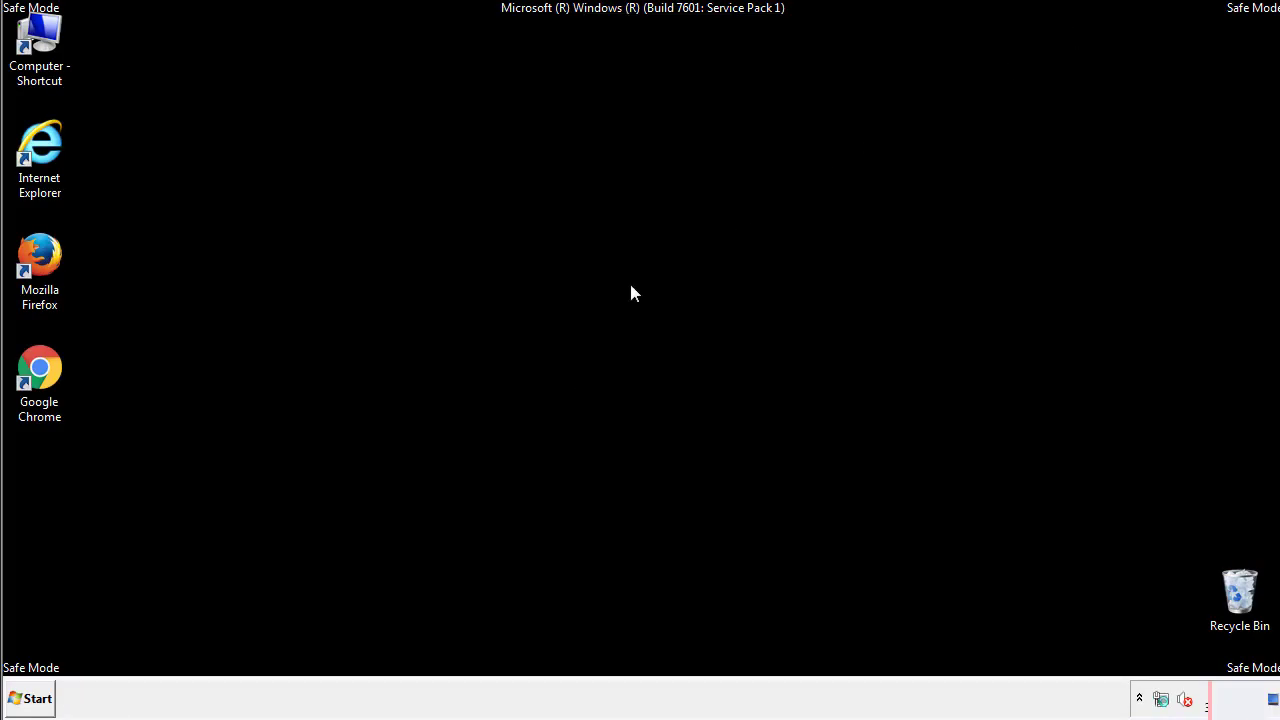
click(40, 697)
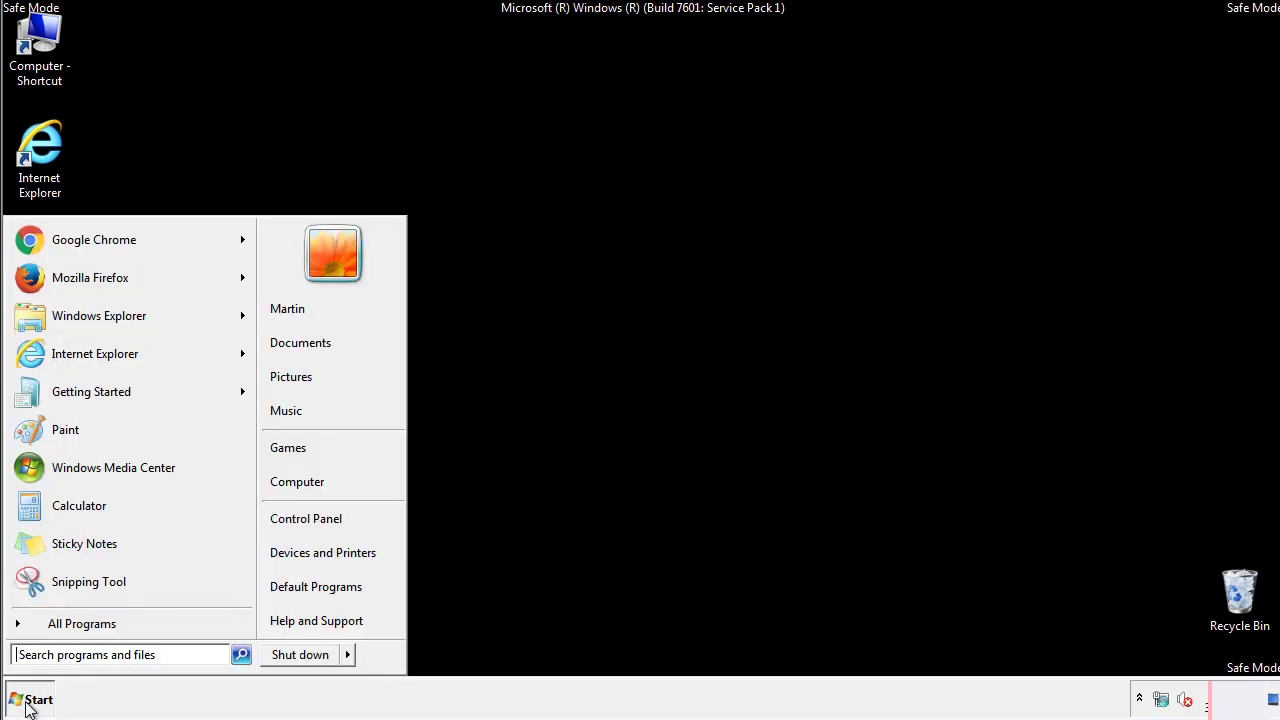
click(318, 515)
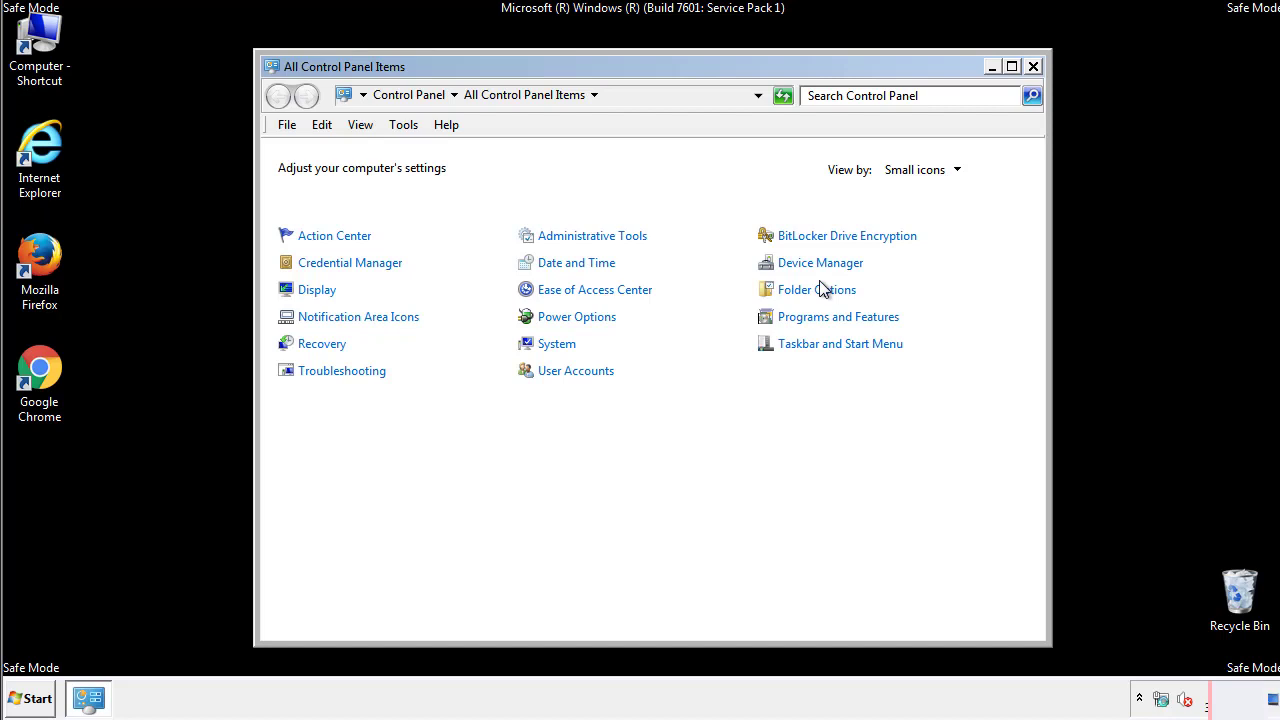
click(818, 290)
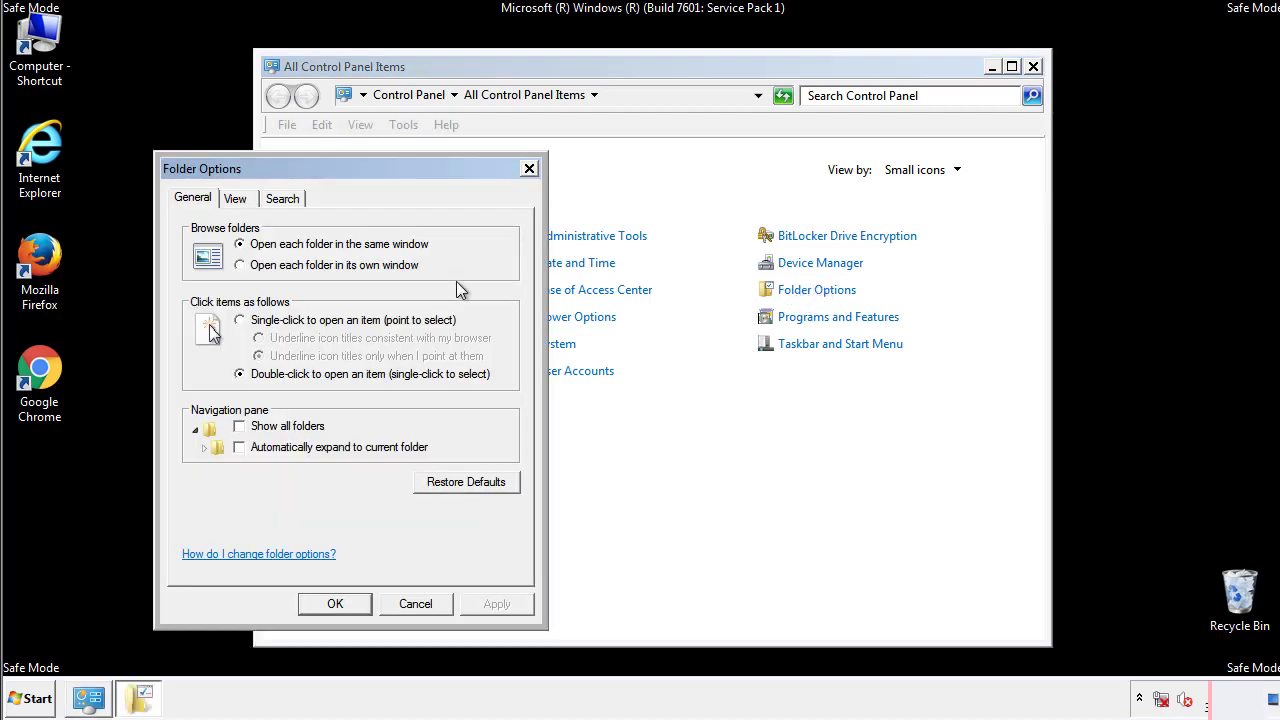
click(237, 201)
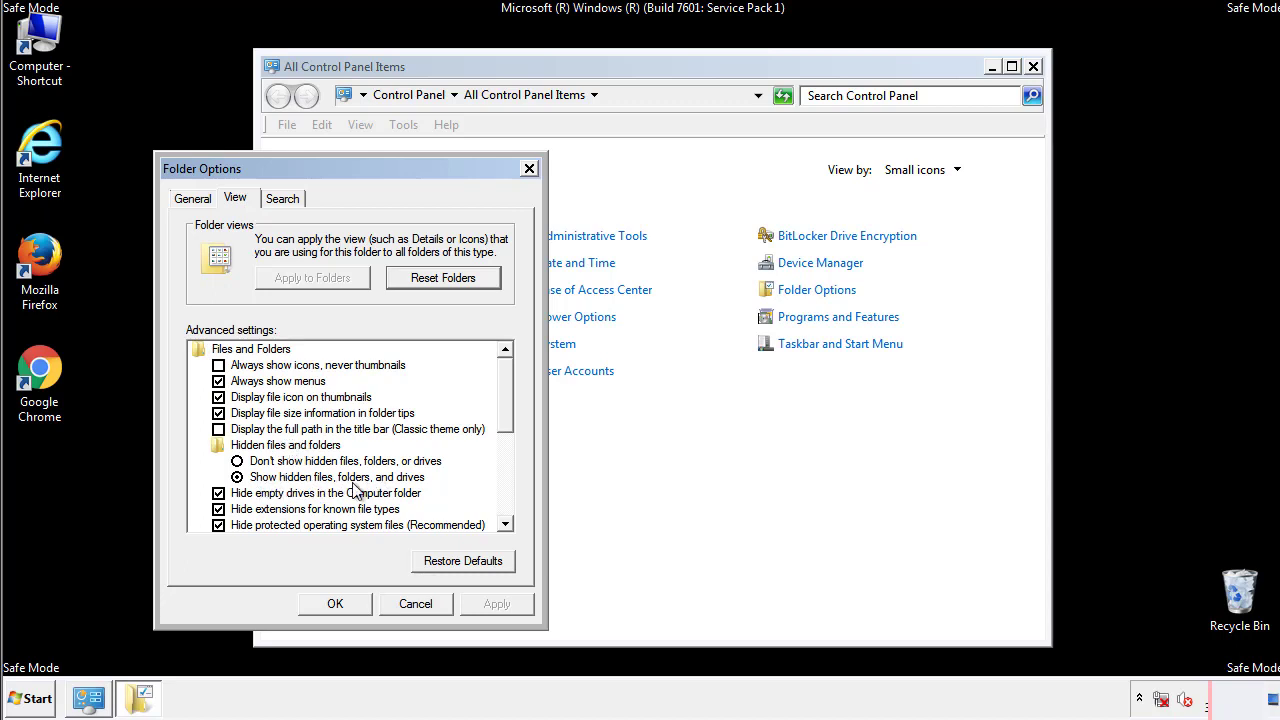
click(345, 601)
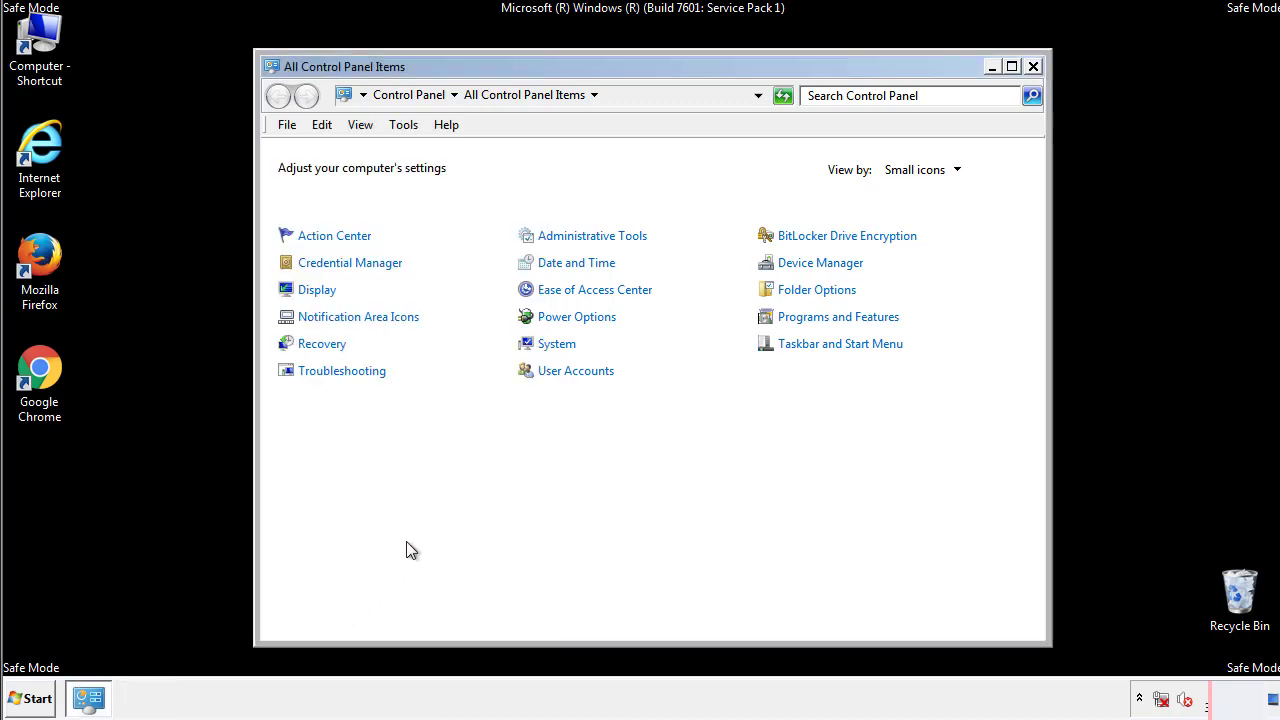
click(1033, 66)
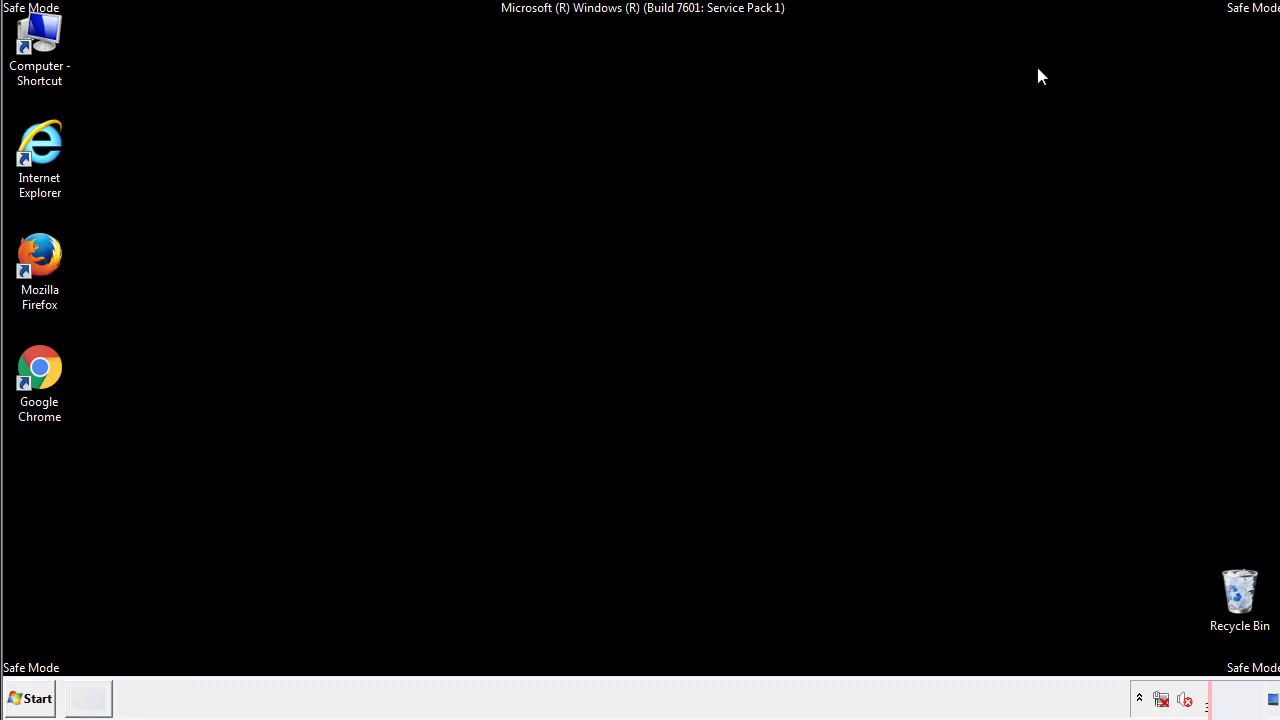
- Browse from Computer through Local Disk (C:) into the Windows folder
double_click(52, 35)
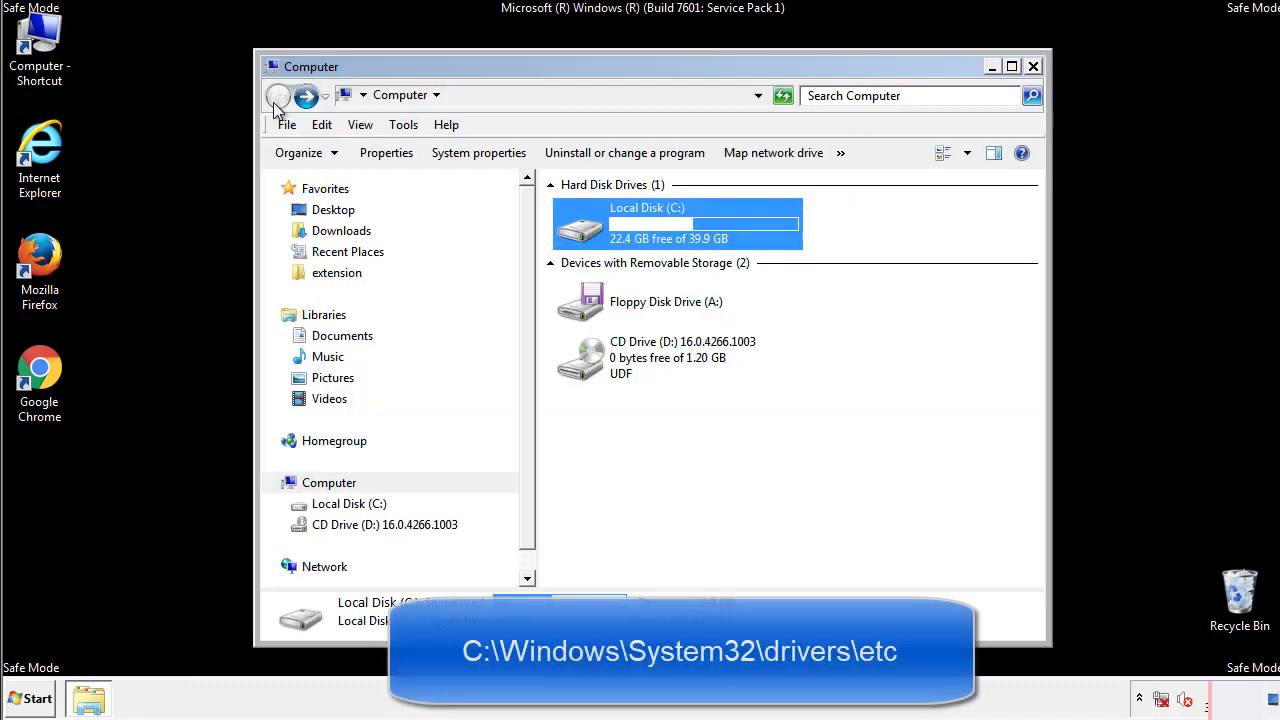
double_click(586, 228)
click(585, 368)
double_click(585, 368)
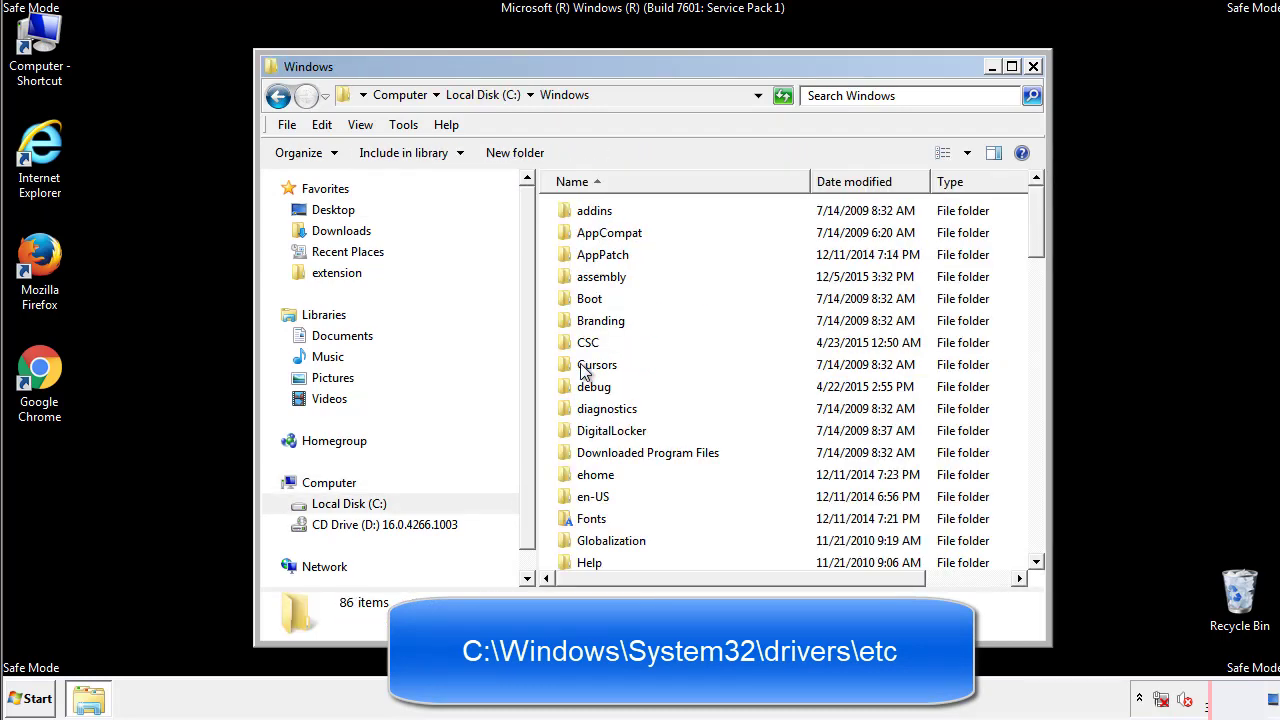
scroll(588, 450, down, 2)
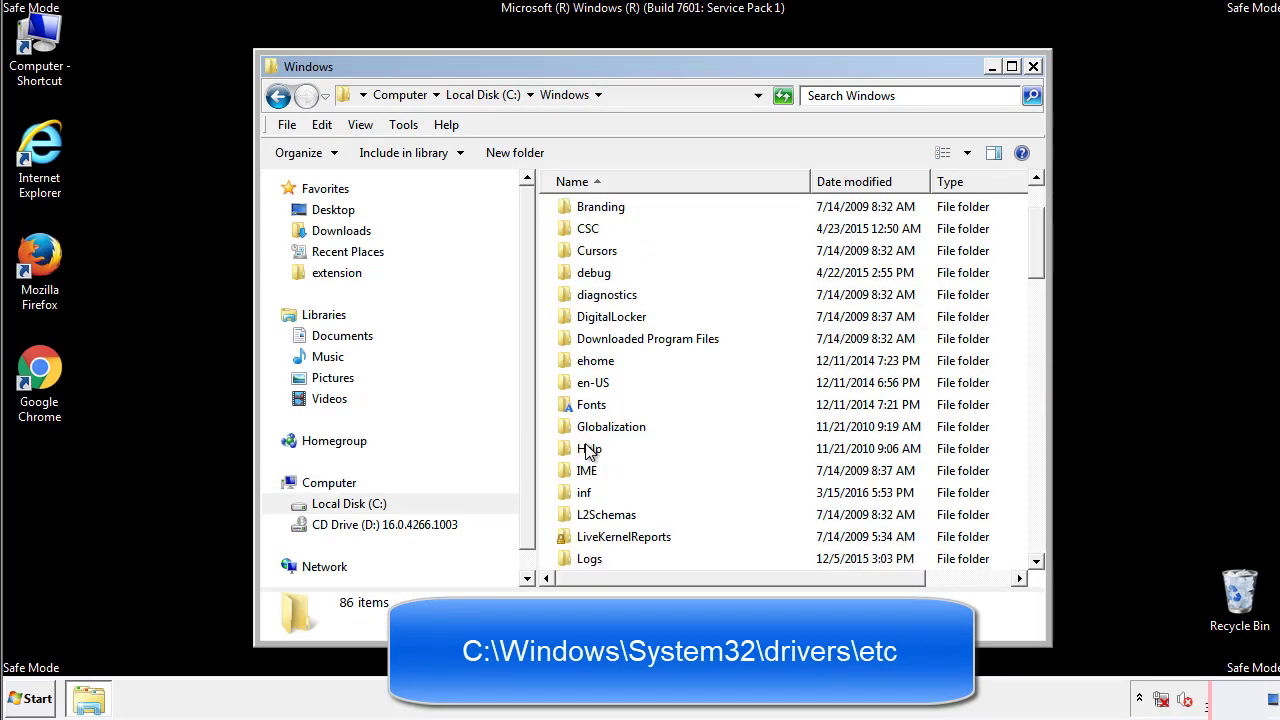
scroll(588, 452, down, 2)
scroll(588, 452, down, 2)
scroll(588, 452, down, 3)
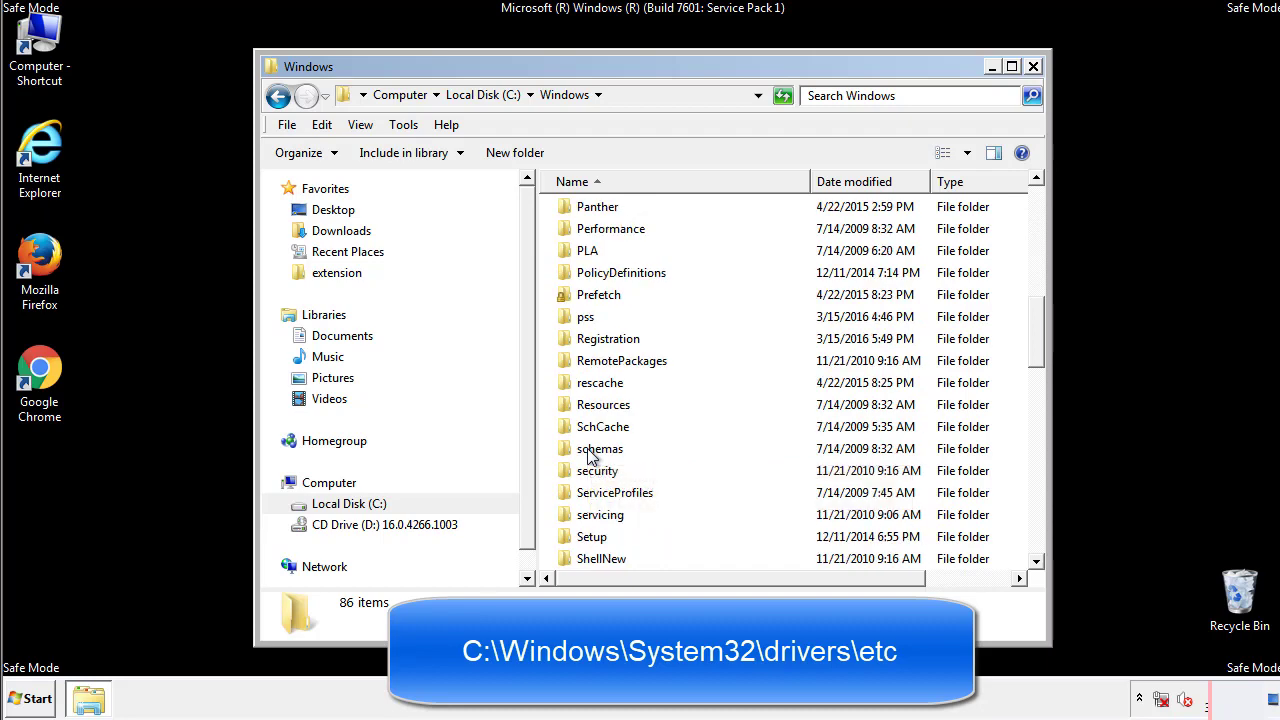
scroll(588, 452, down, 2)
- Go through System32\drivers\etc and open the hosts file
double_click(603, 515)
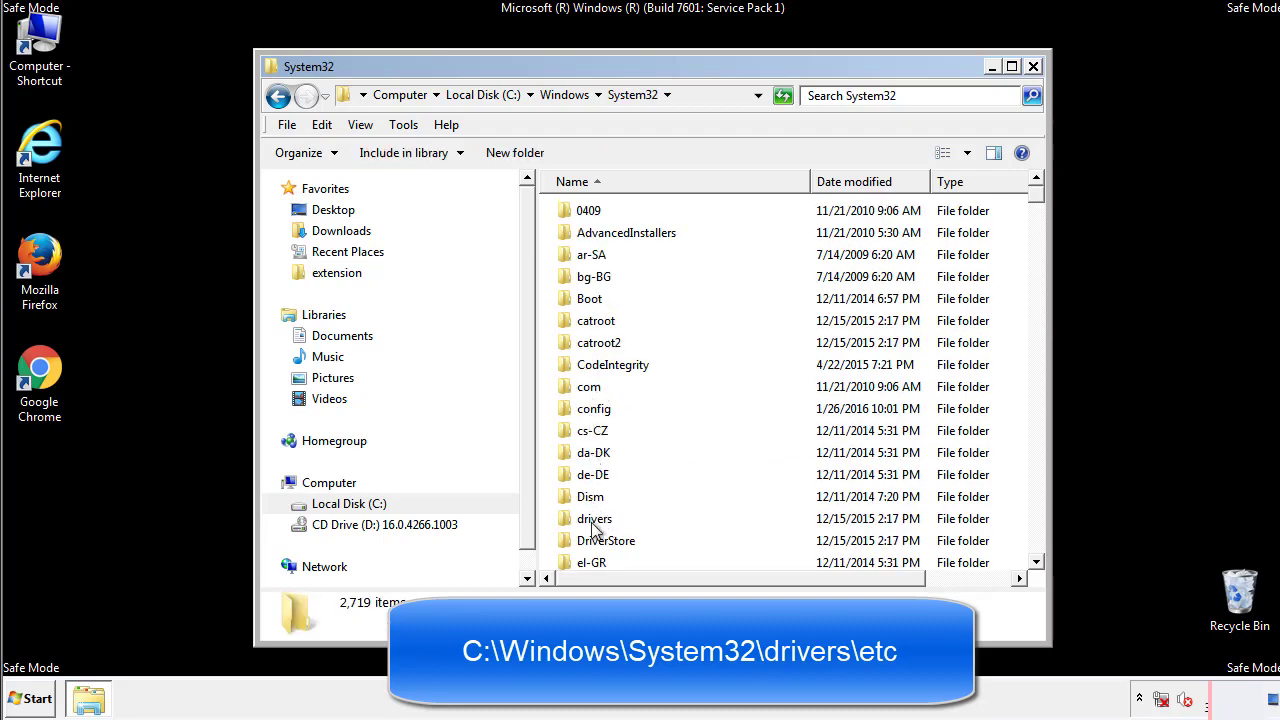
double_click(593, 522)
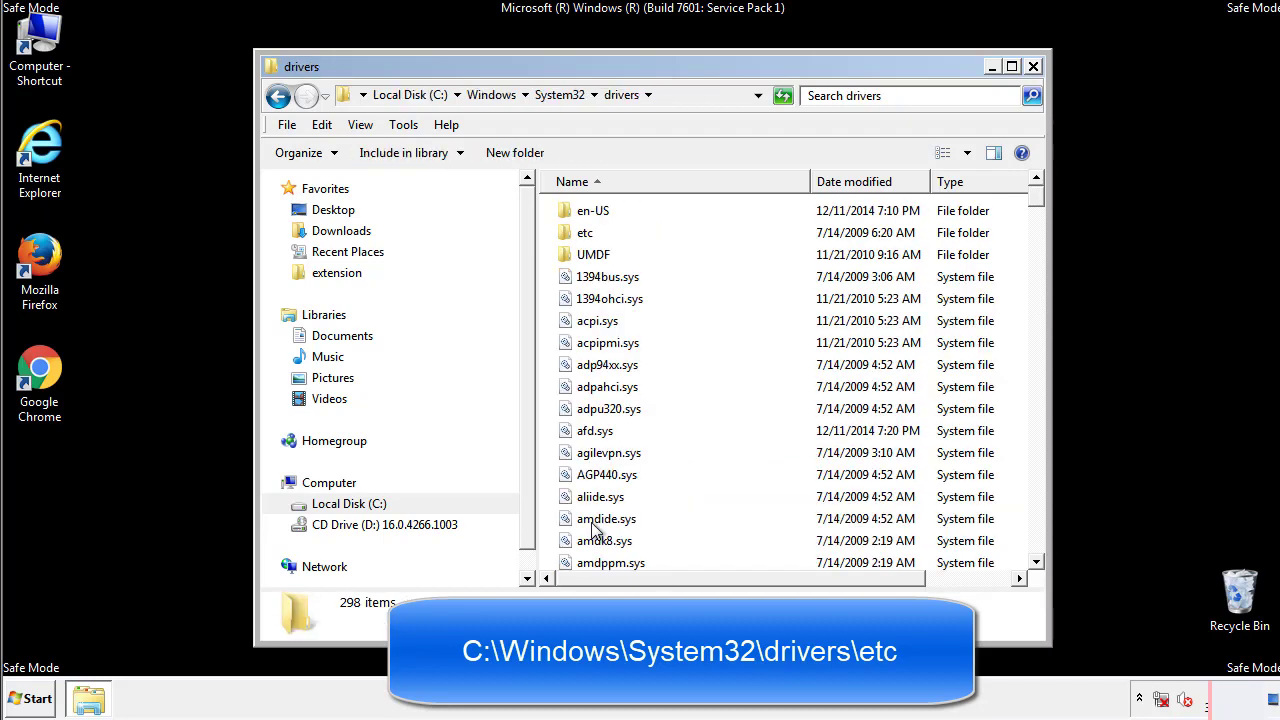
double_click(574, 240)
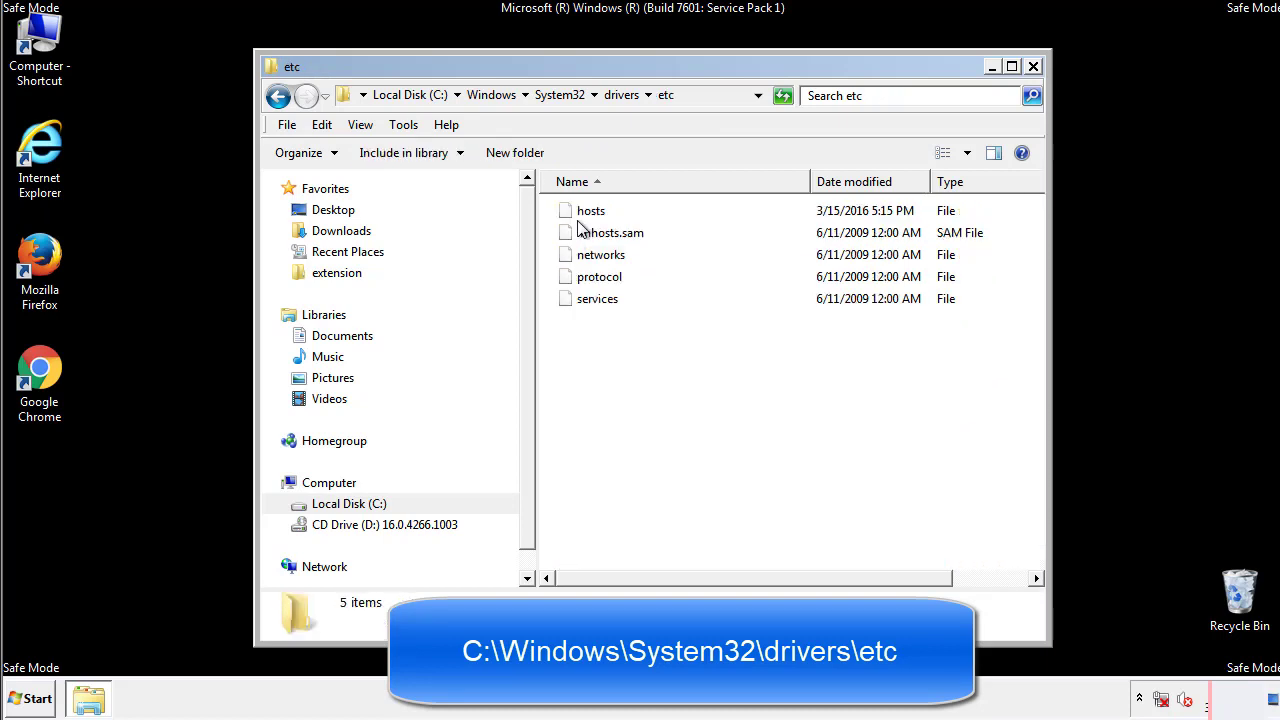
double_click(580, 214)
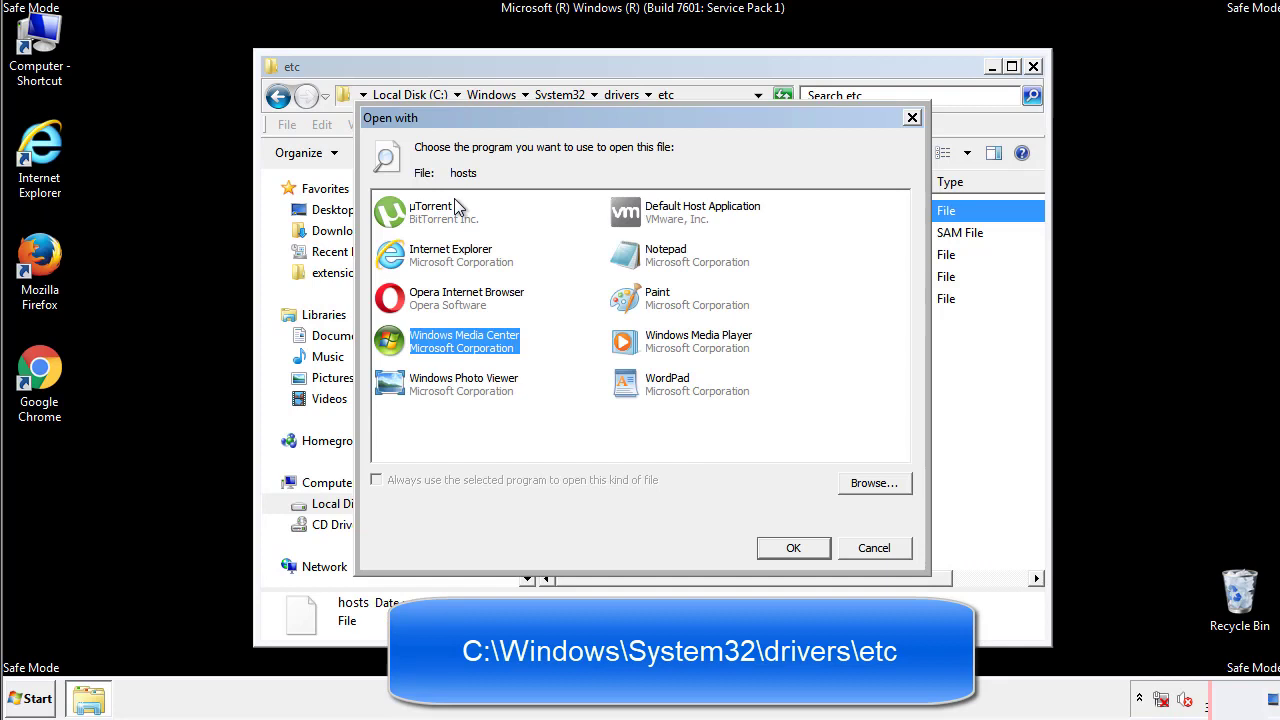
- Open hosts in Notepad and delete the four added host entries
click(647, 261)
click(792, 548)
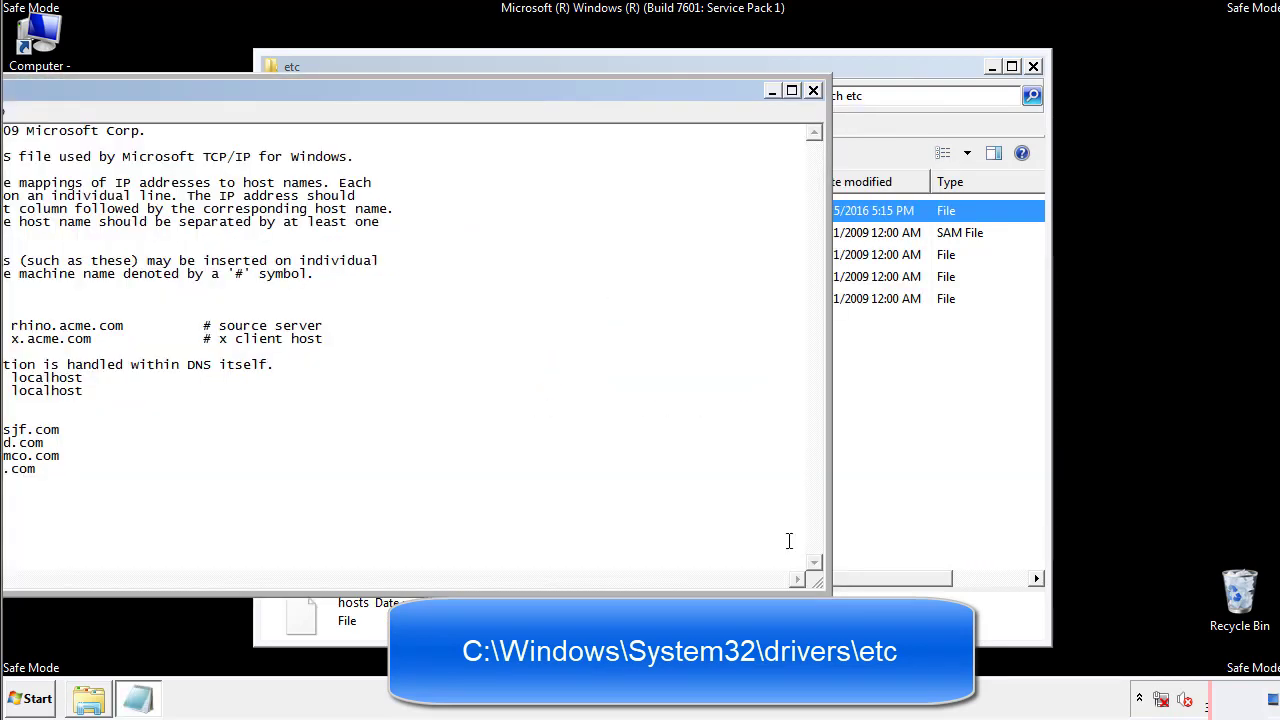
drag(523, 90, 814, 109)
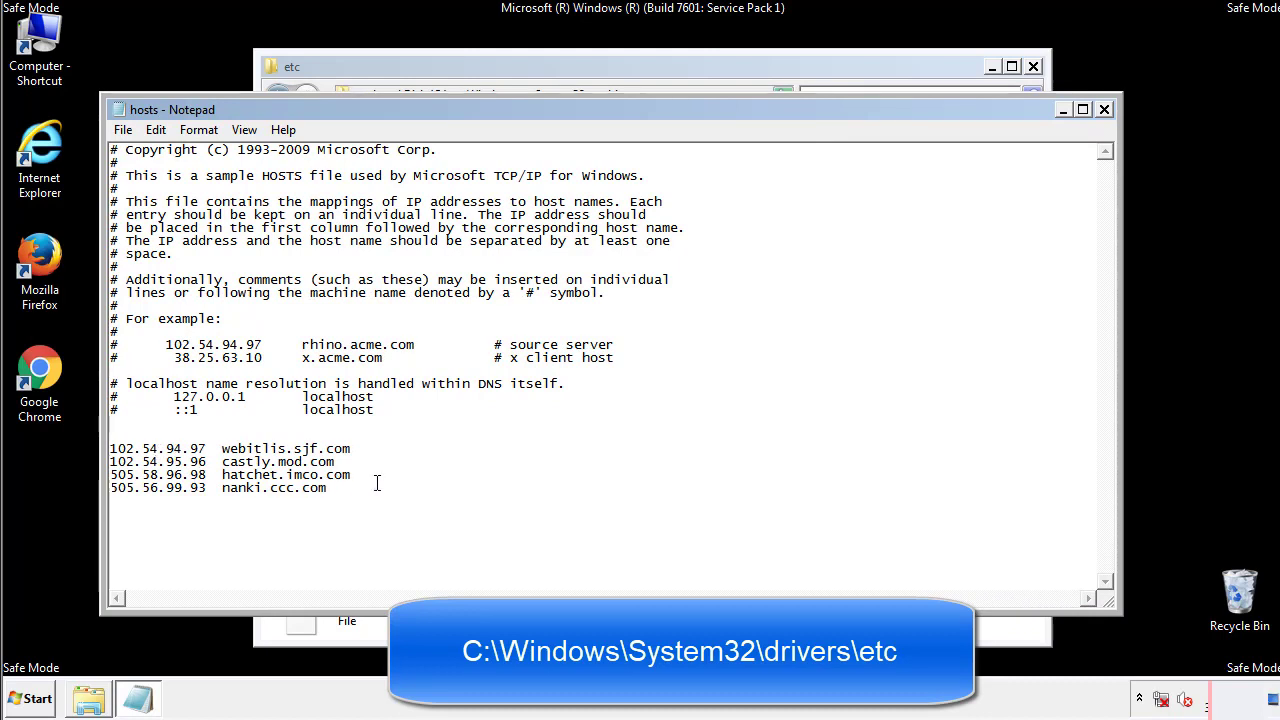
drag(358, 490, 110, 447)
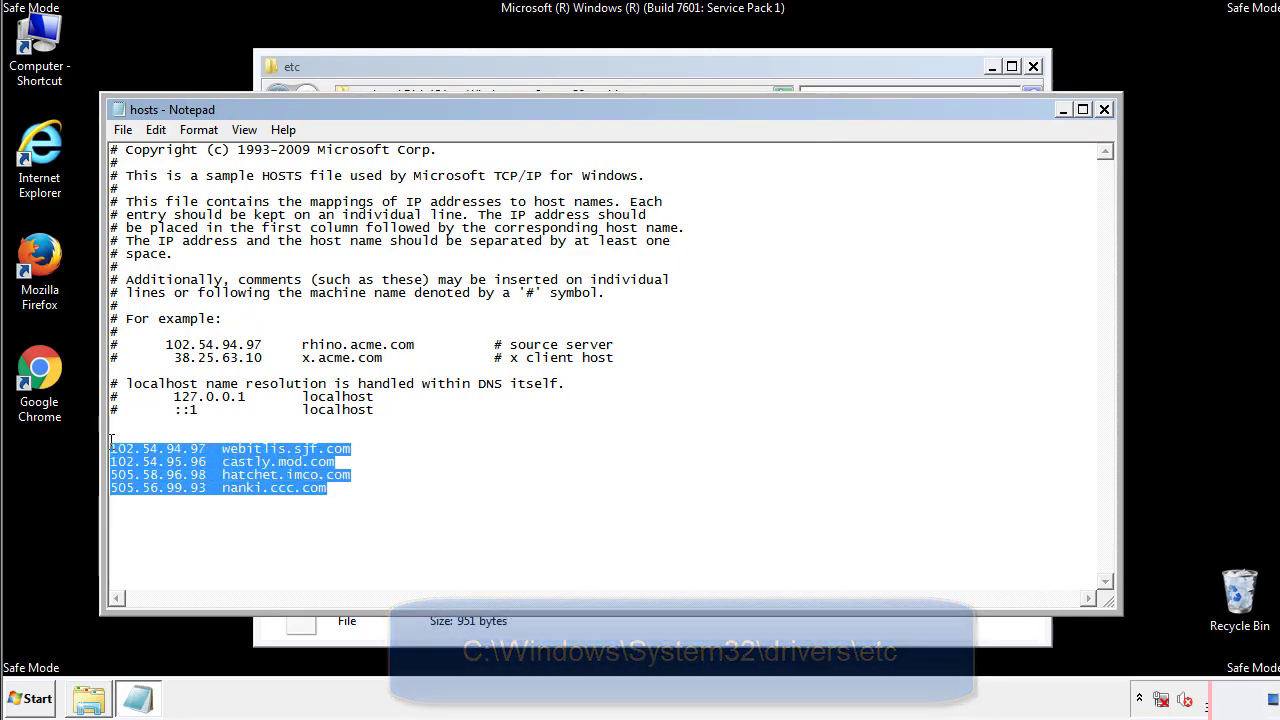
key(Delete)
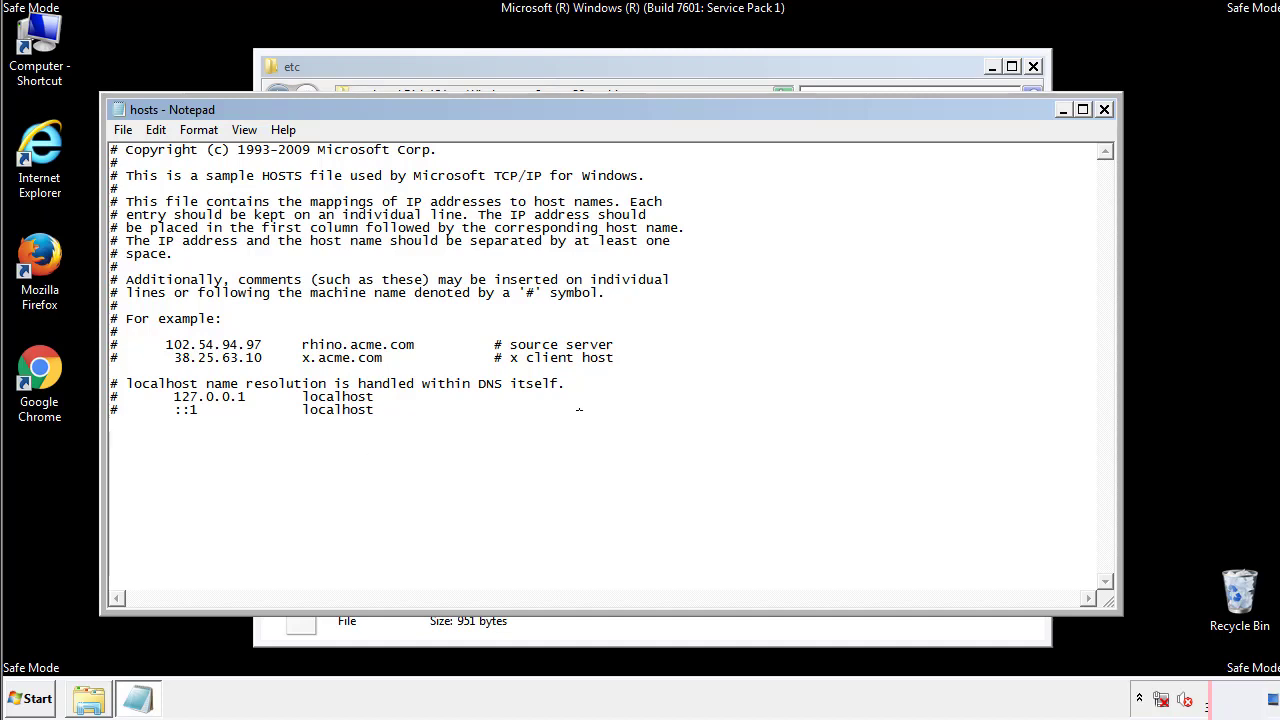
- Save the edited hosts file, then close Notepad and the etc folder
click(1104, 111)
click(563, 367)
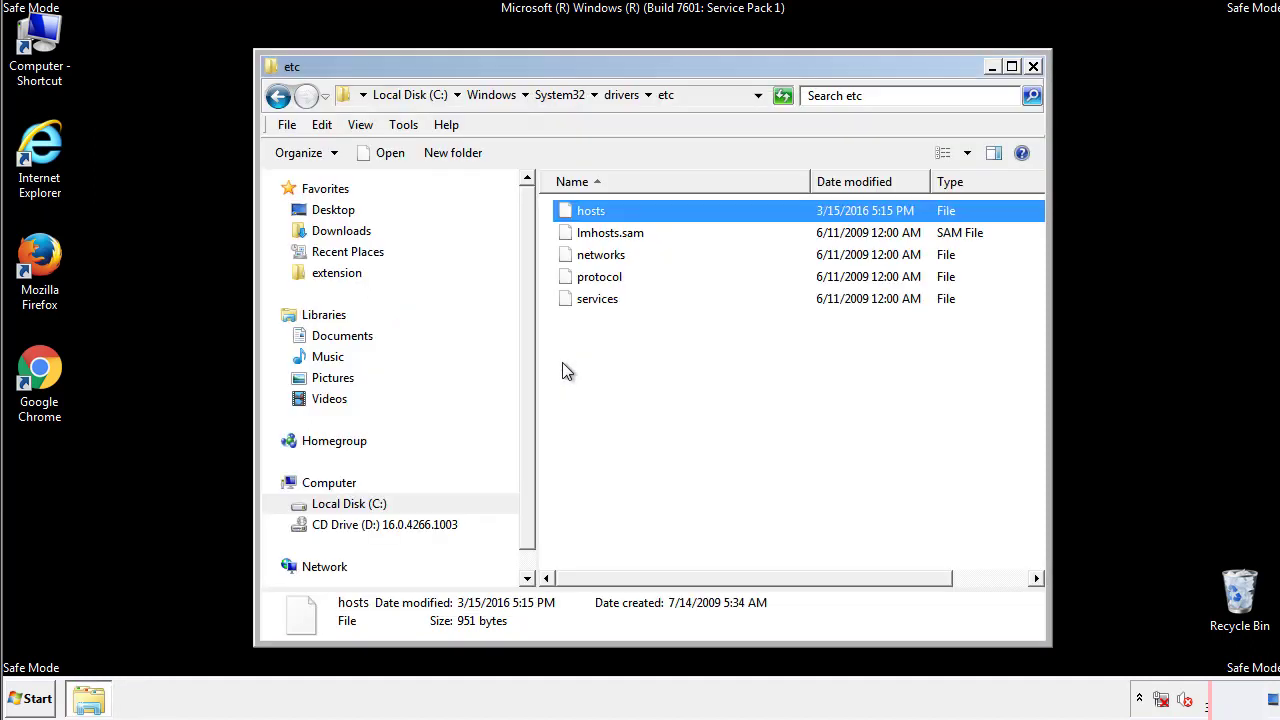
click(562, 364)
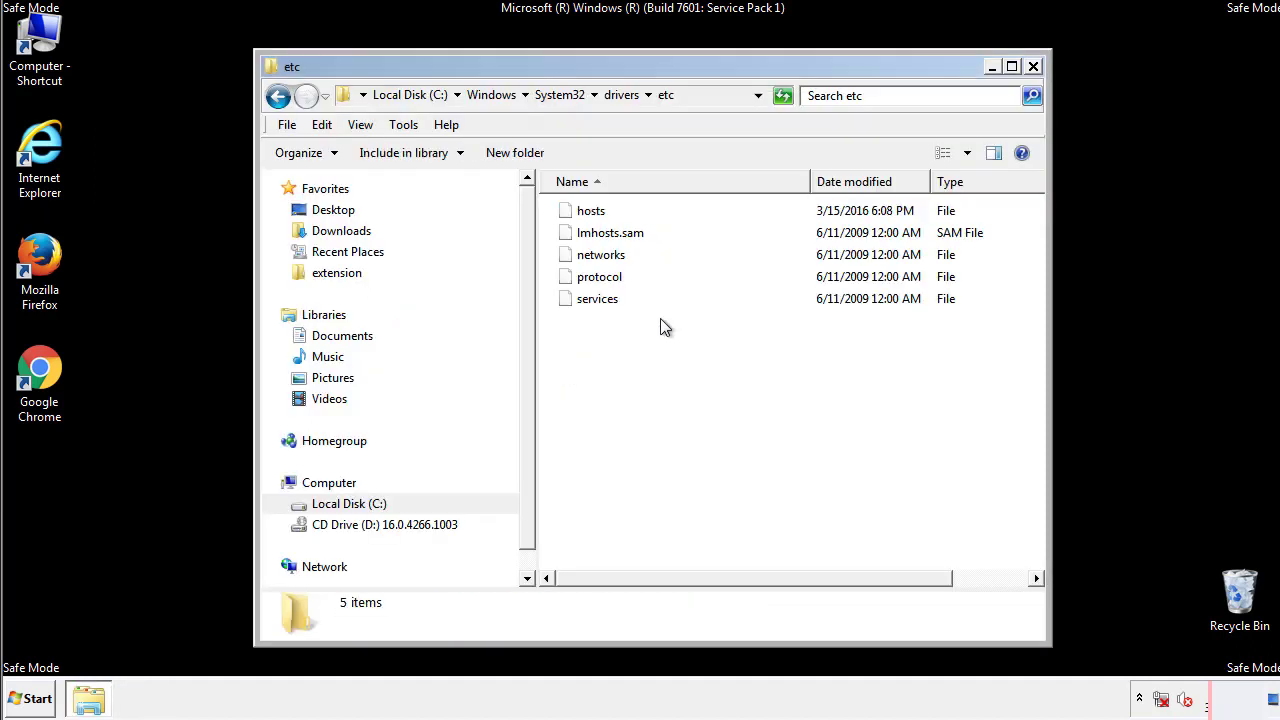
click(1033, 66)
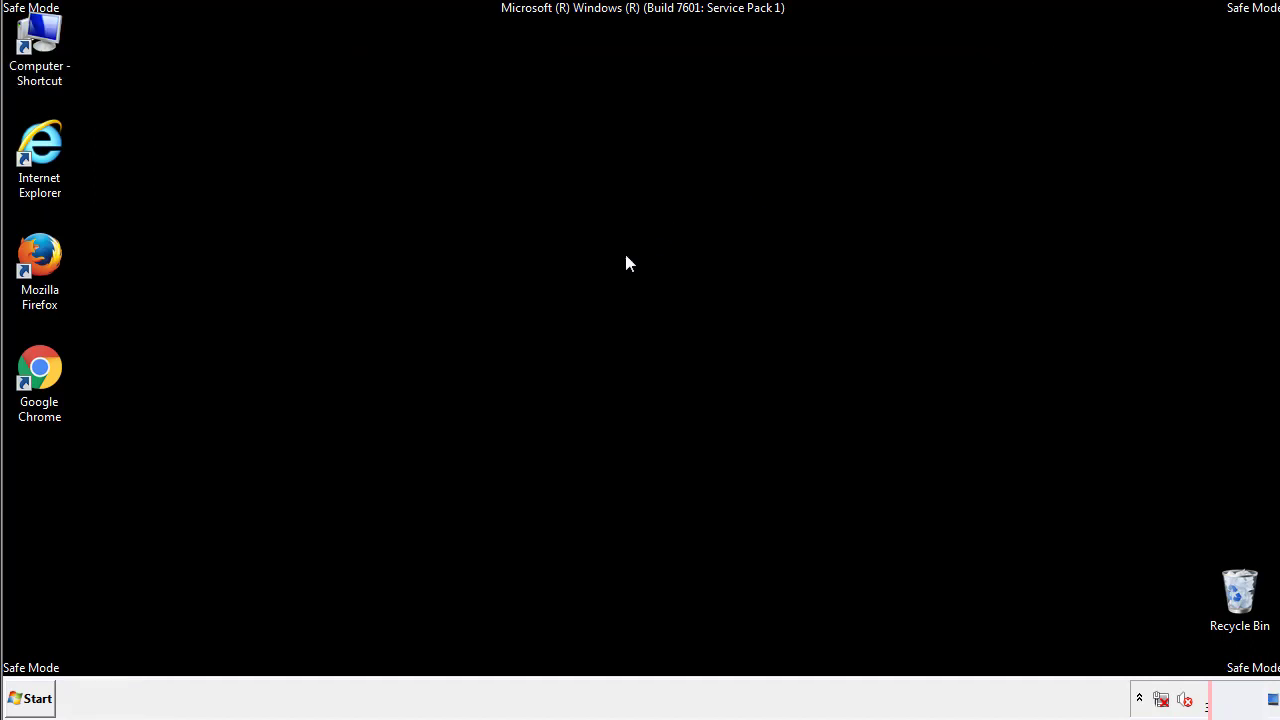
- Open the Startup folder from All Programs in the Start menu
click(34, 700)
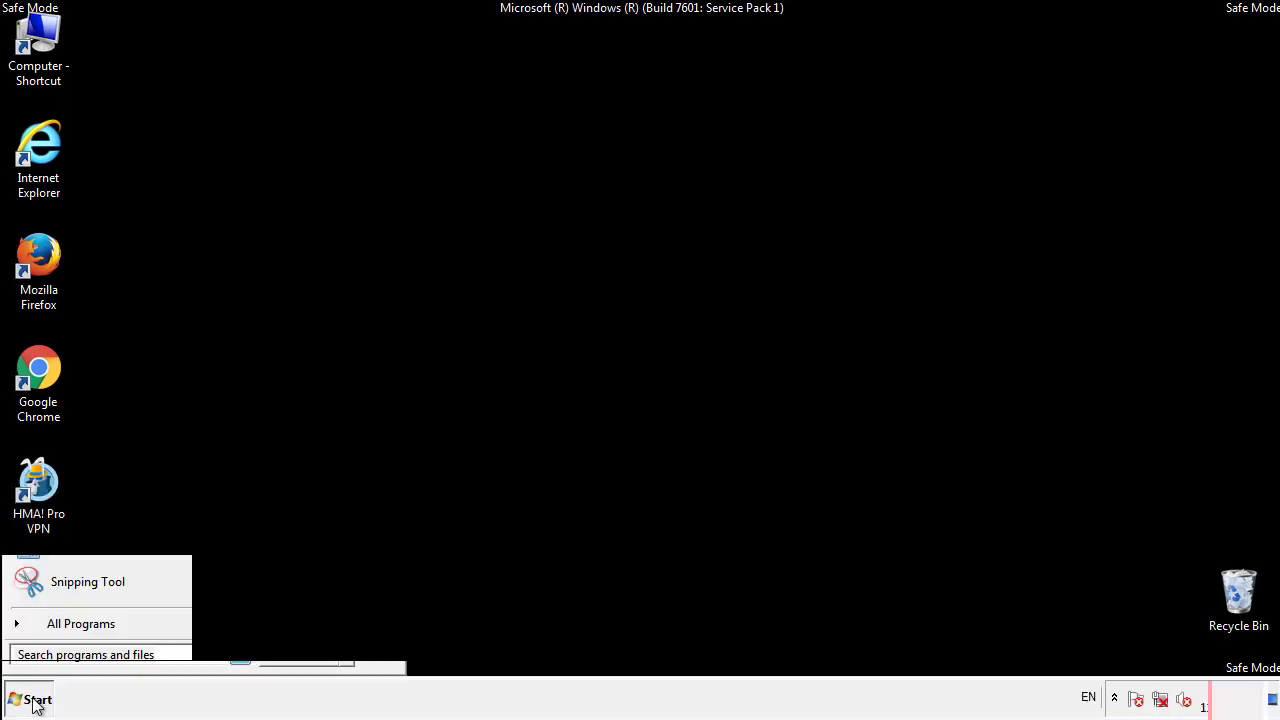
click(57, 631)
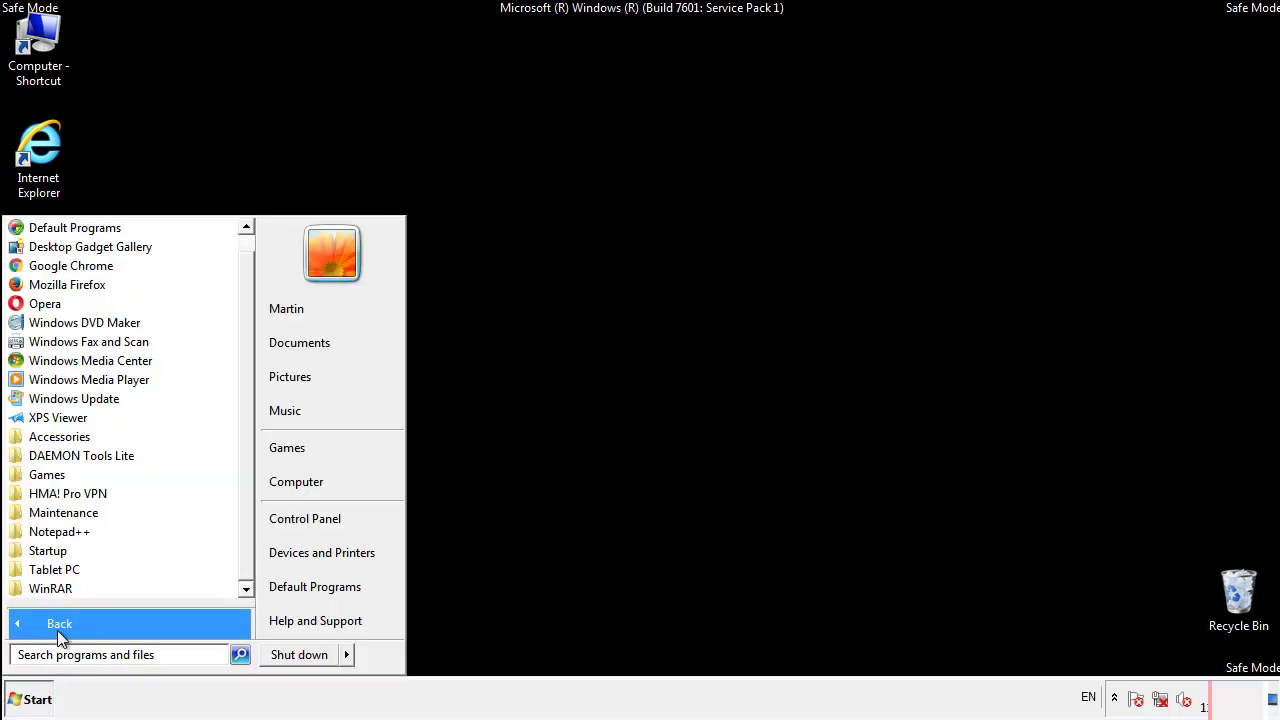
right_click(55, 551)
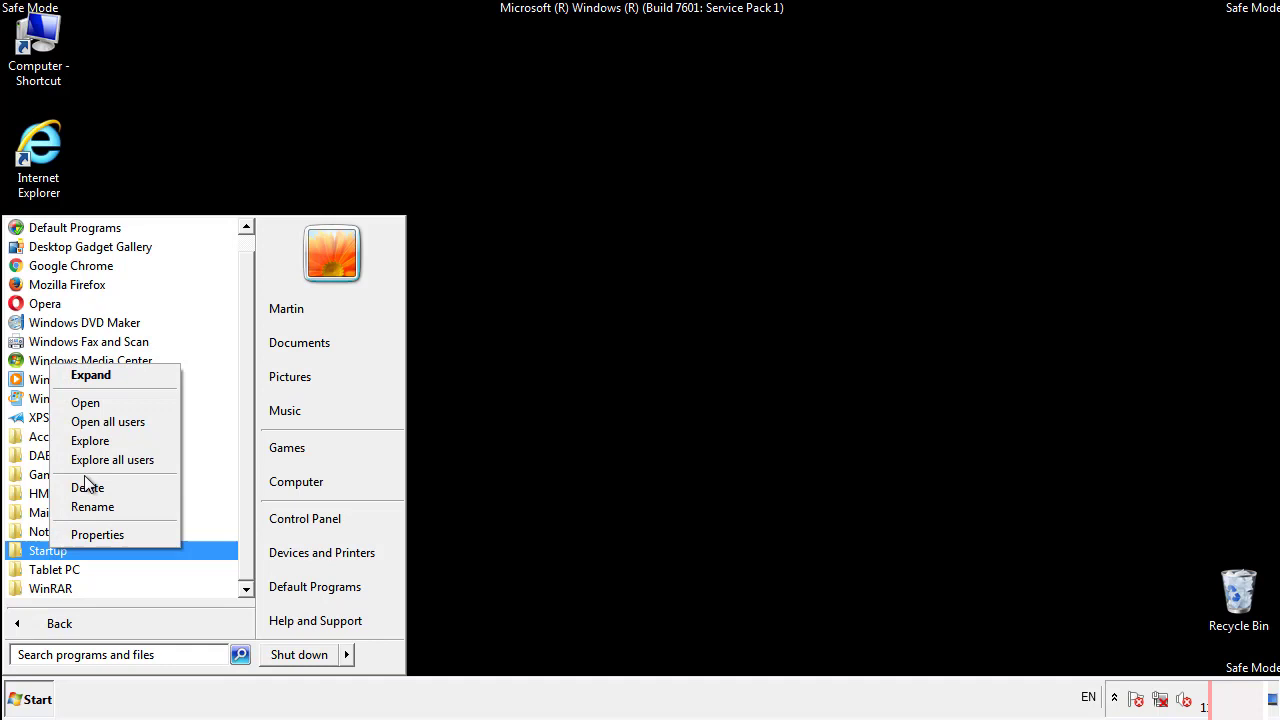
click(97, 402)
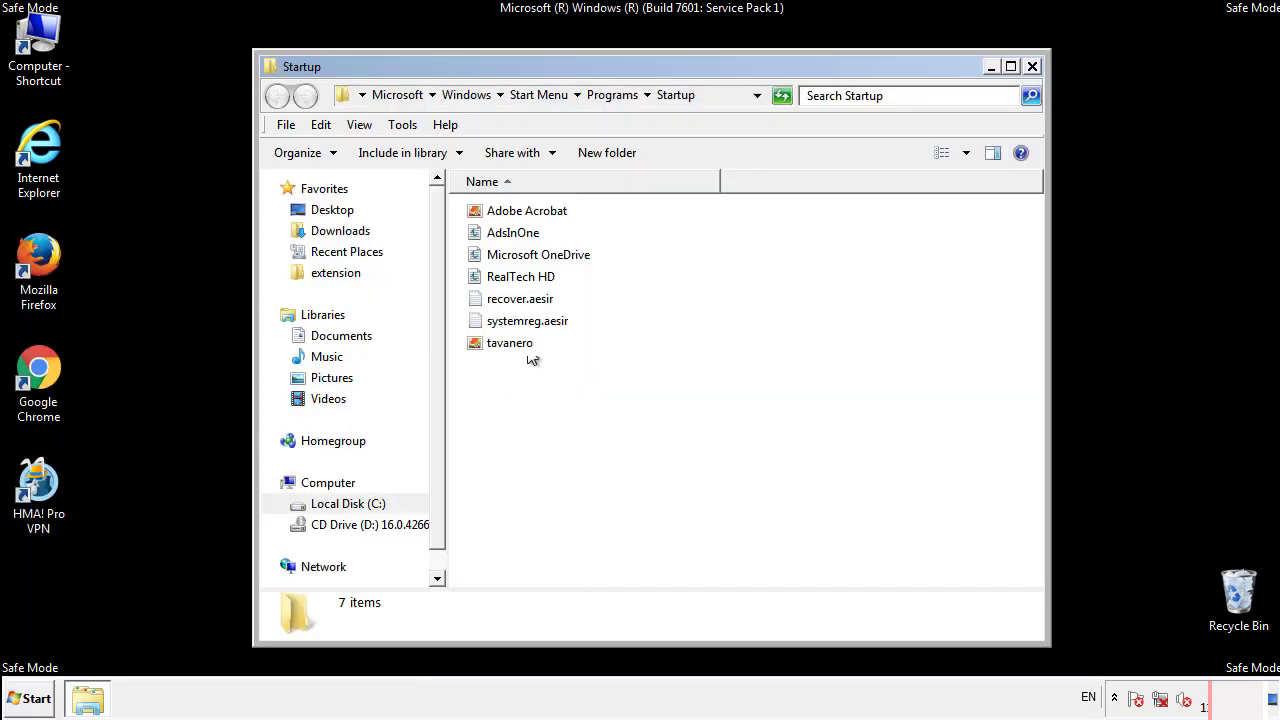
- Delete AdsInOne, recover.aesir, systemreg.aesir and tavanero from Startup, then close the window
click(522, 236)
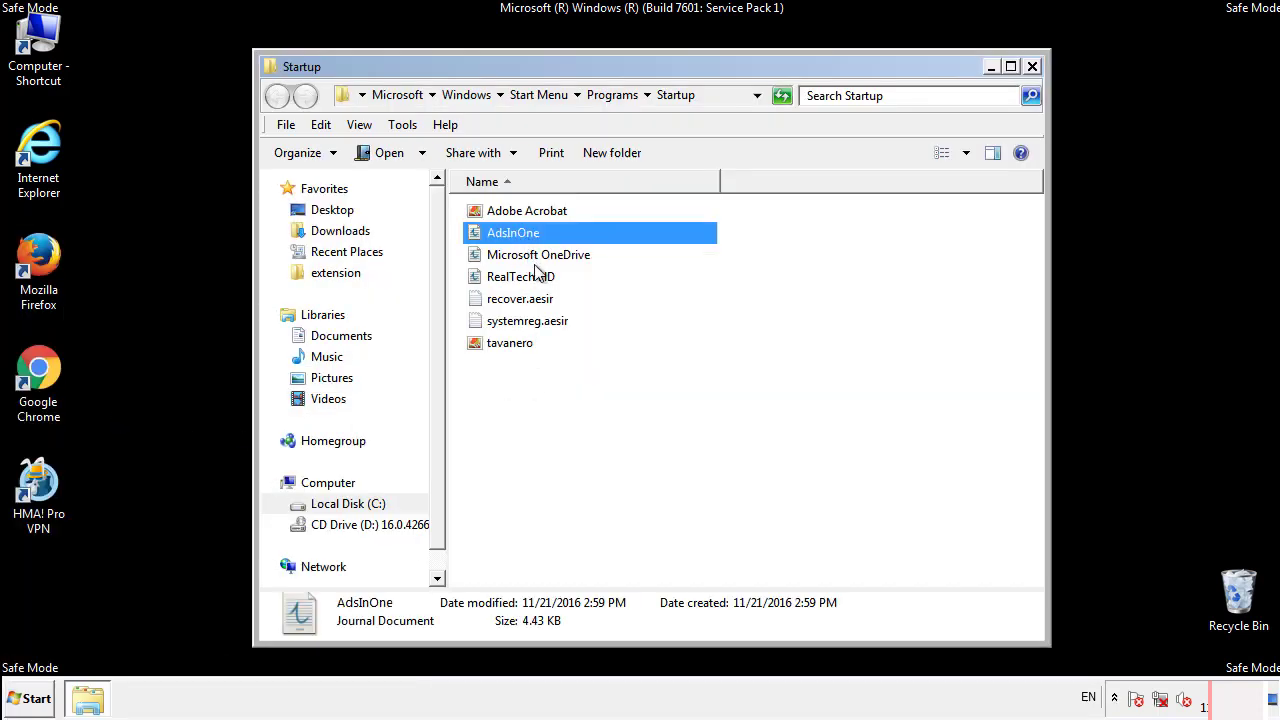
ctrl+click(530, 300)
ctrl+click(530, 322)
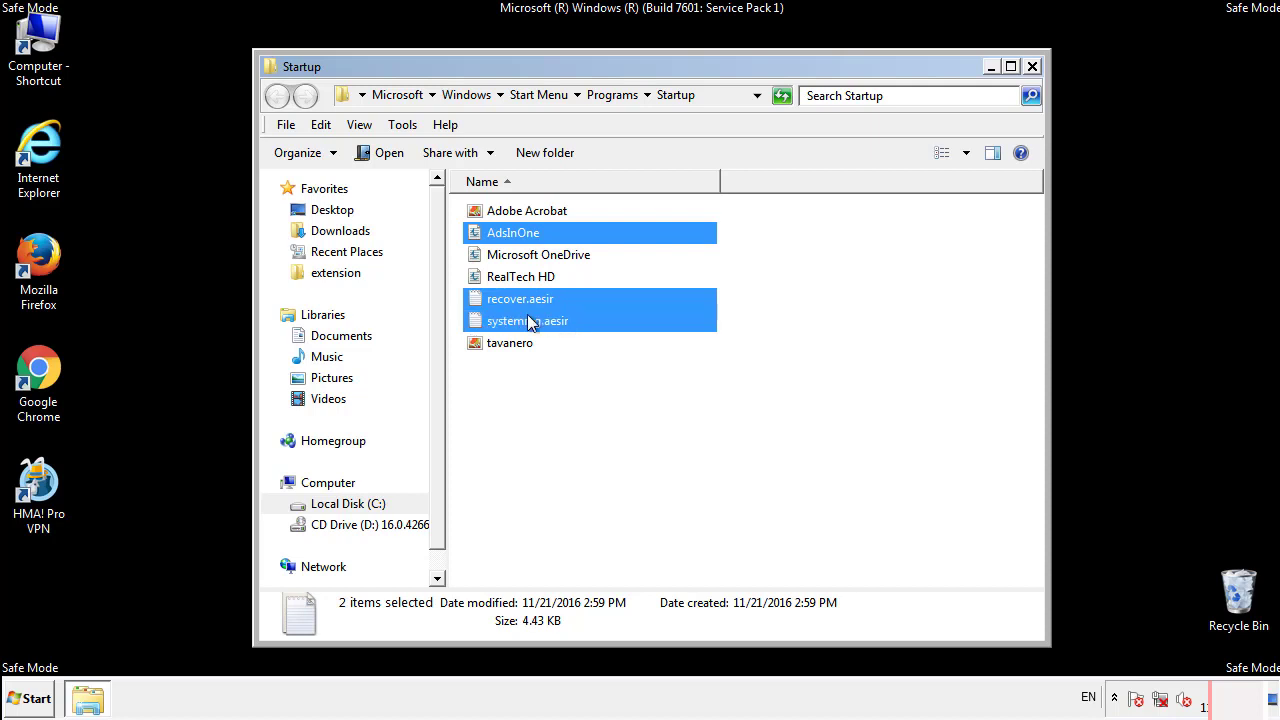
ctrl+click(511, 341)
right_click(506, 344)
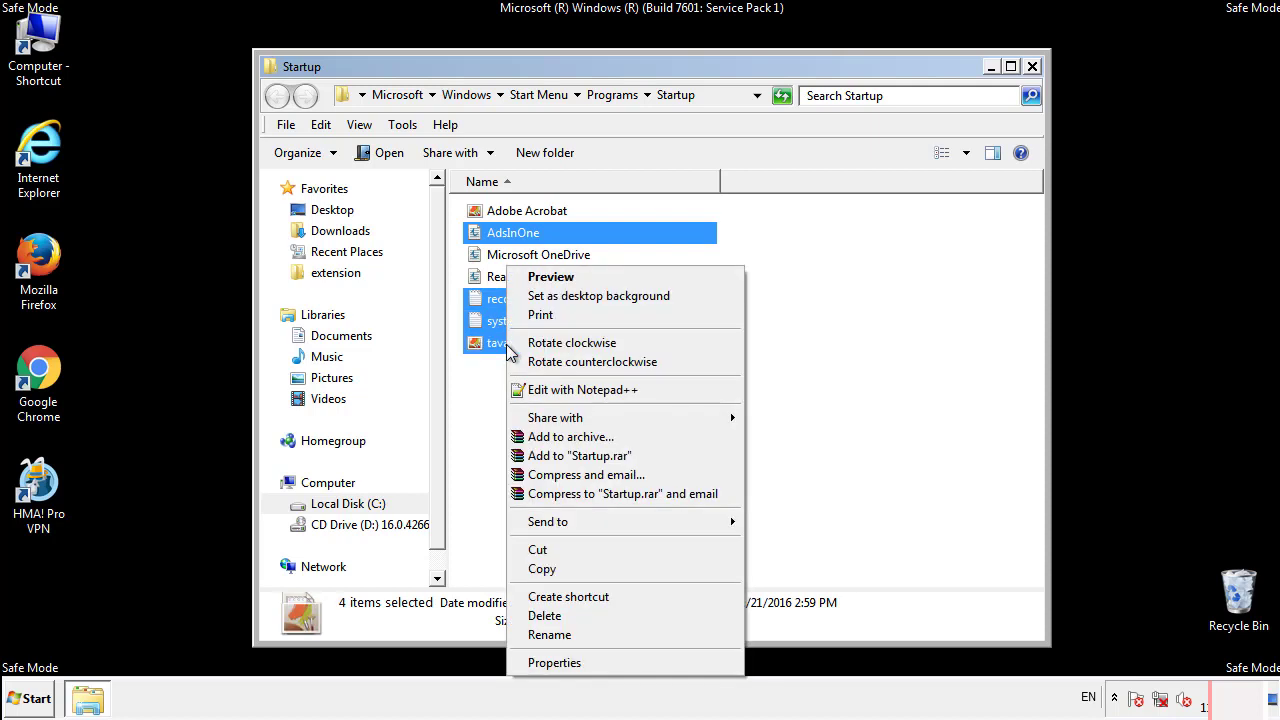
click(543, 615)
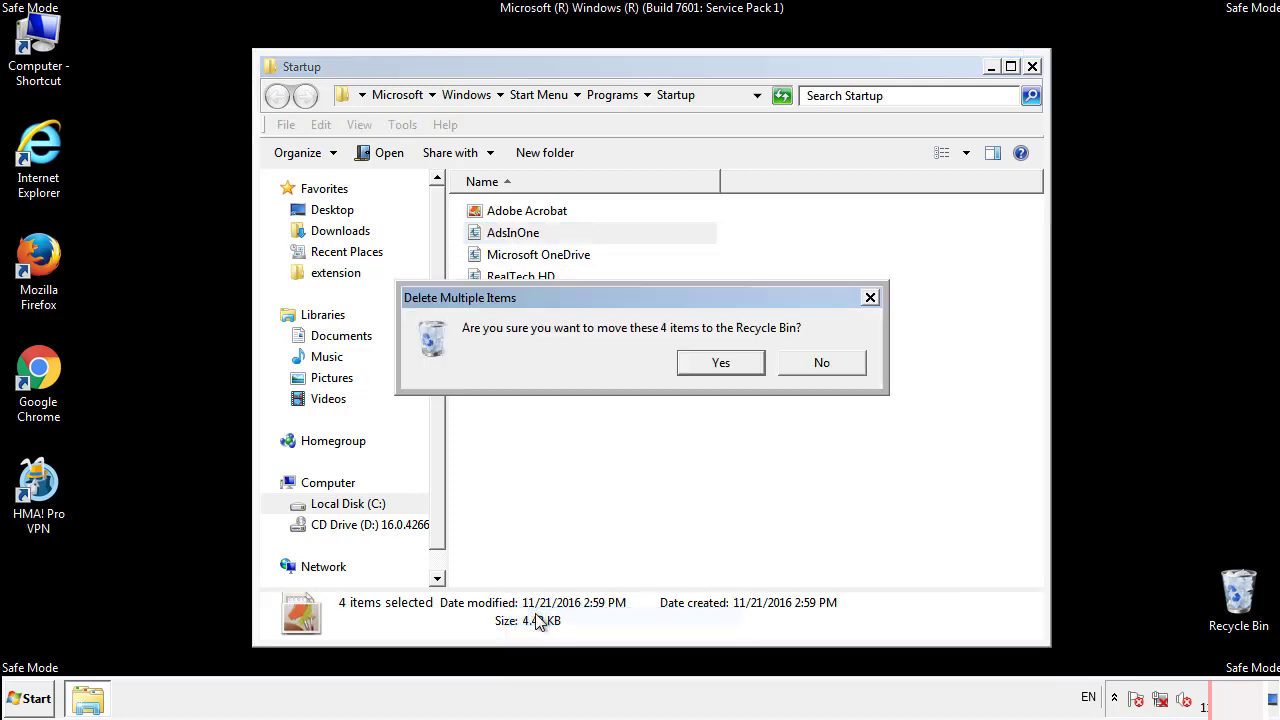
click(710, 366)
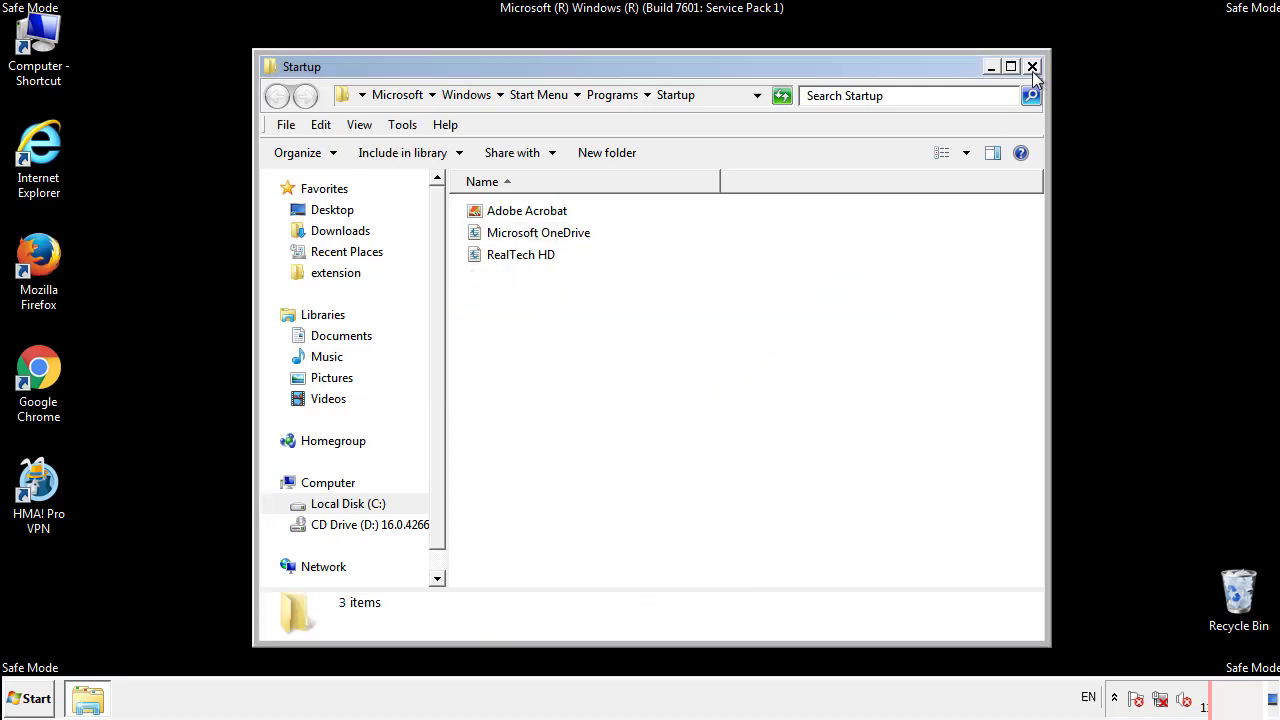
click(1032, 67)
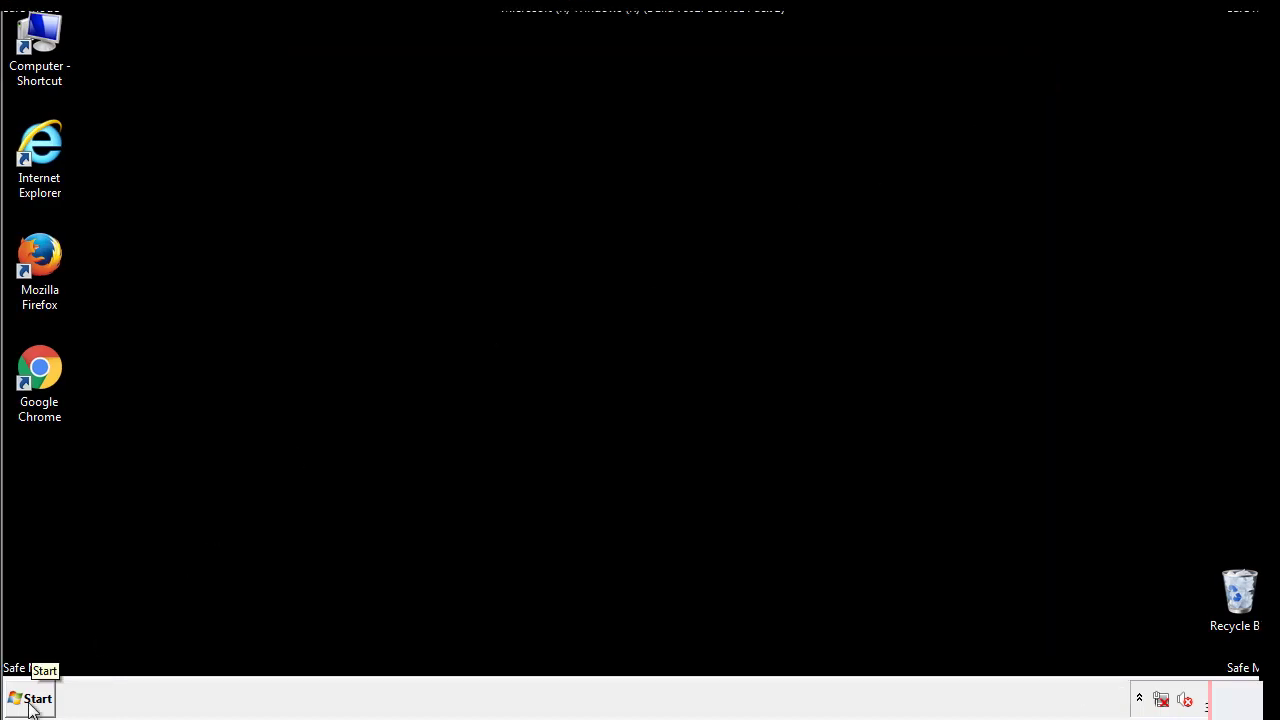
- Launch Registry Editor via 'regedit' and expand HKEY_LOCAL_MACHINE and SOFTWARE
click(30, 703)
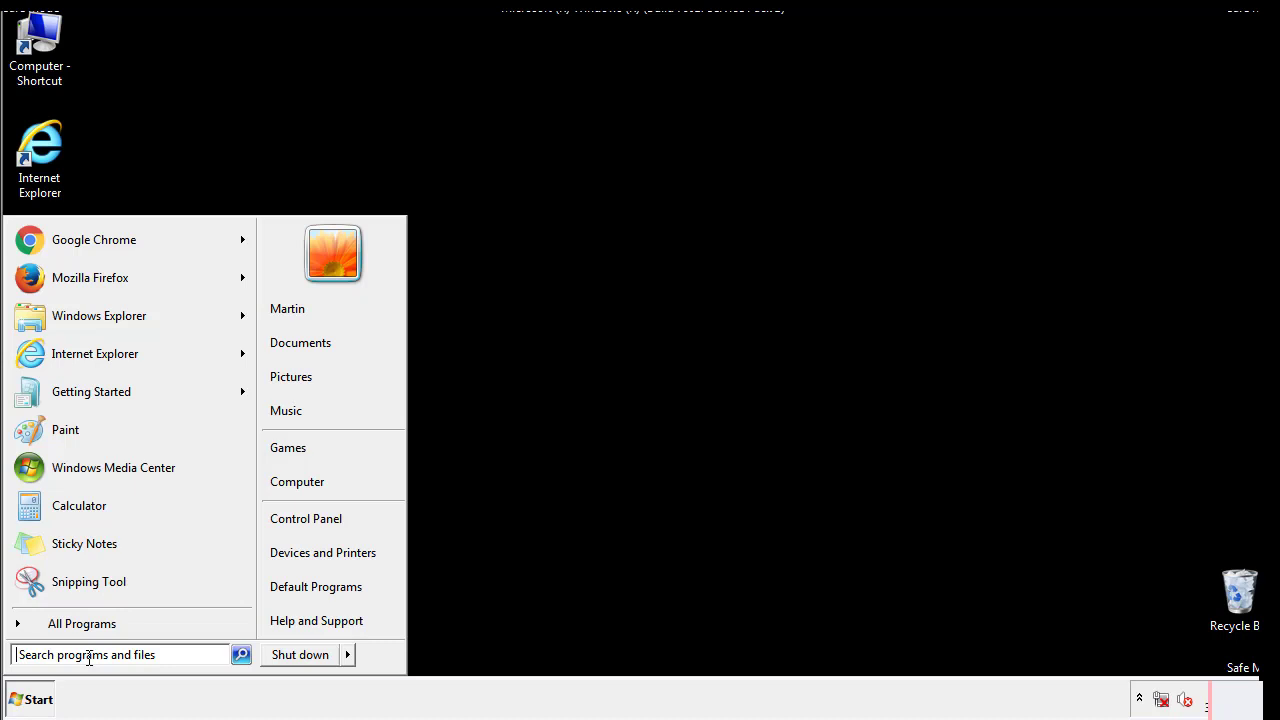
text(reged)
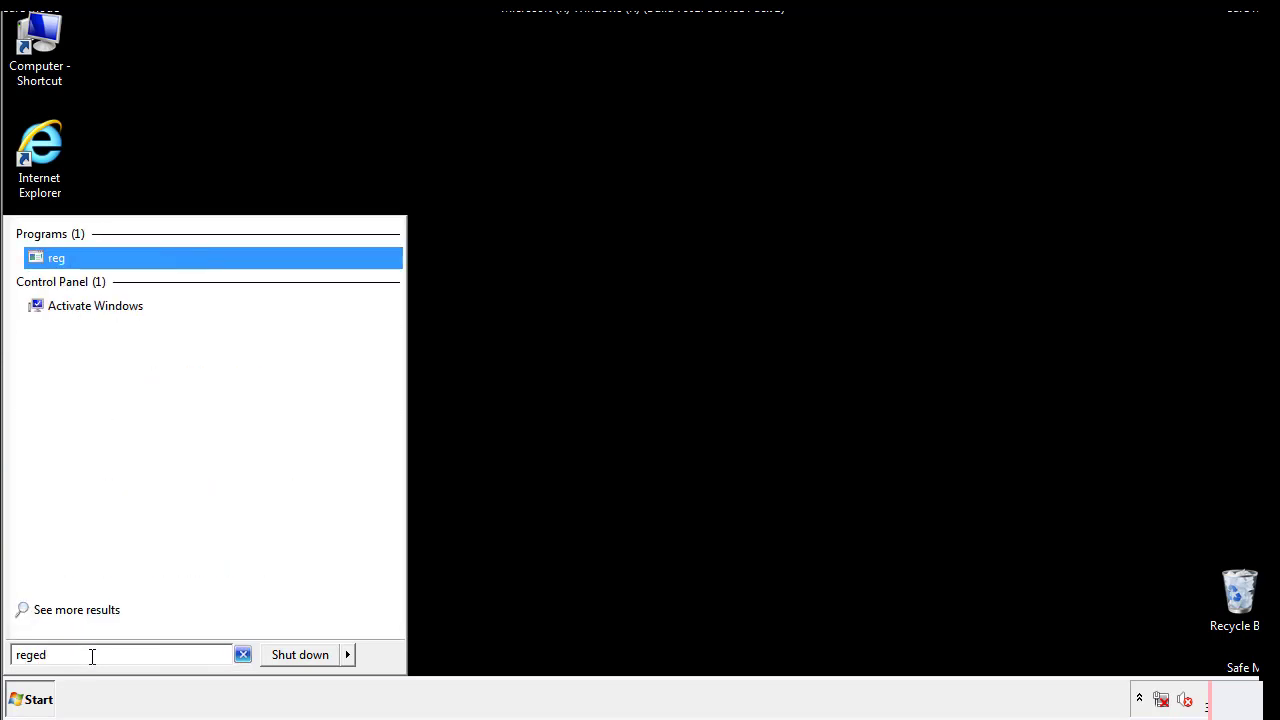
text(it)
key(Return)
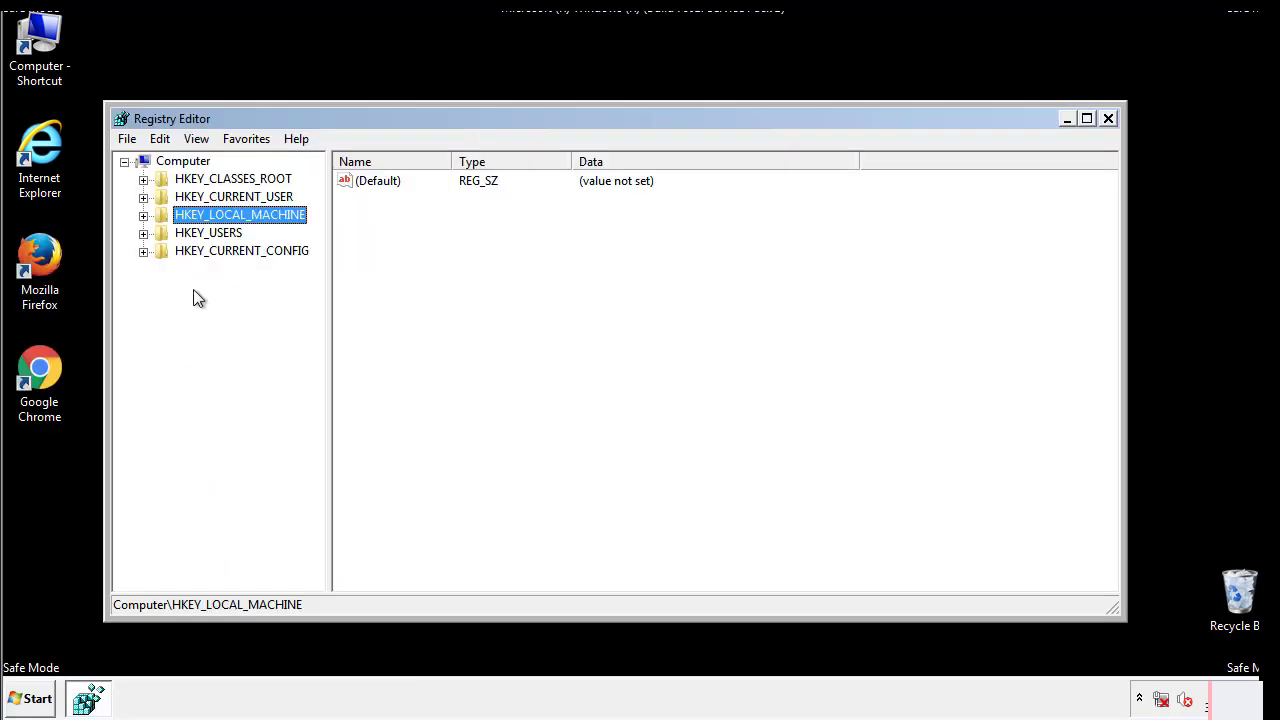
click(143, 215)
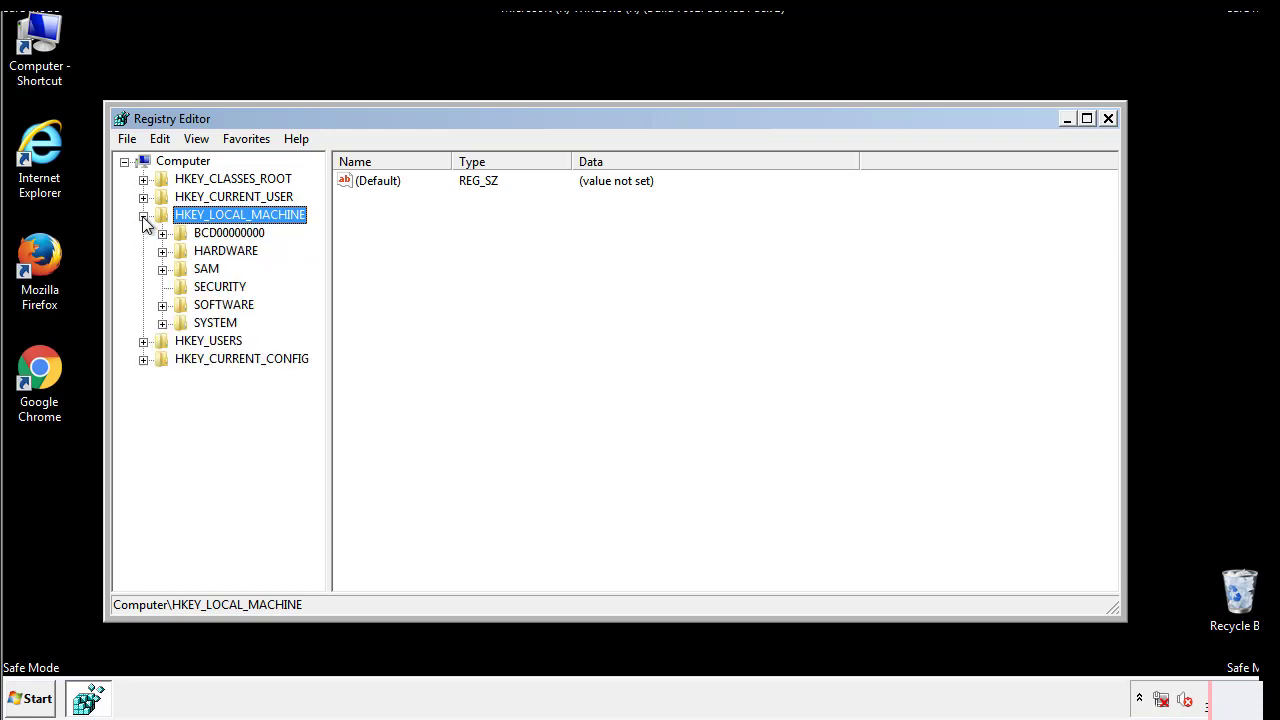
click(162, 305)
- Expand Microsoft, Windows and CurrentVersion to reveal the Run key
scroll(315, 296, down, 1)
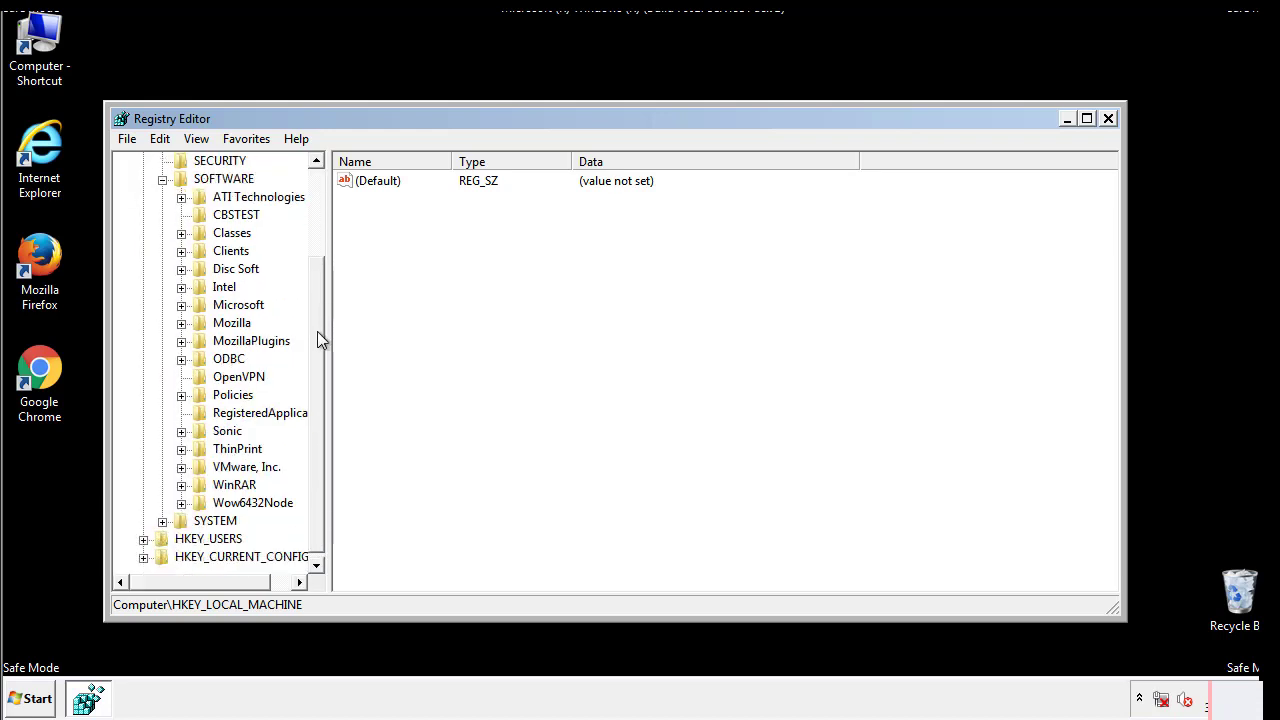
click(181, 305)
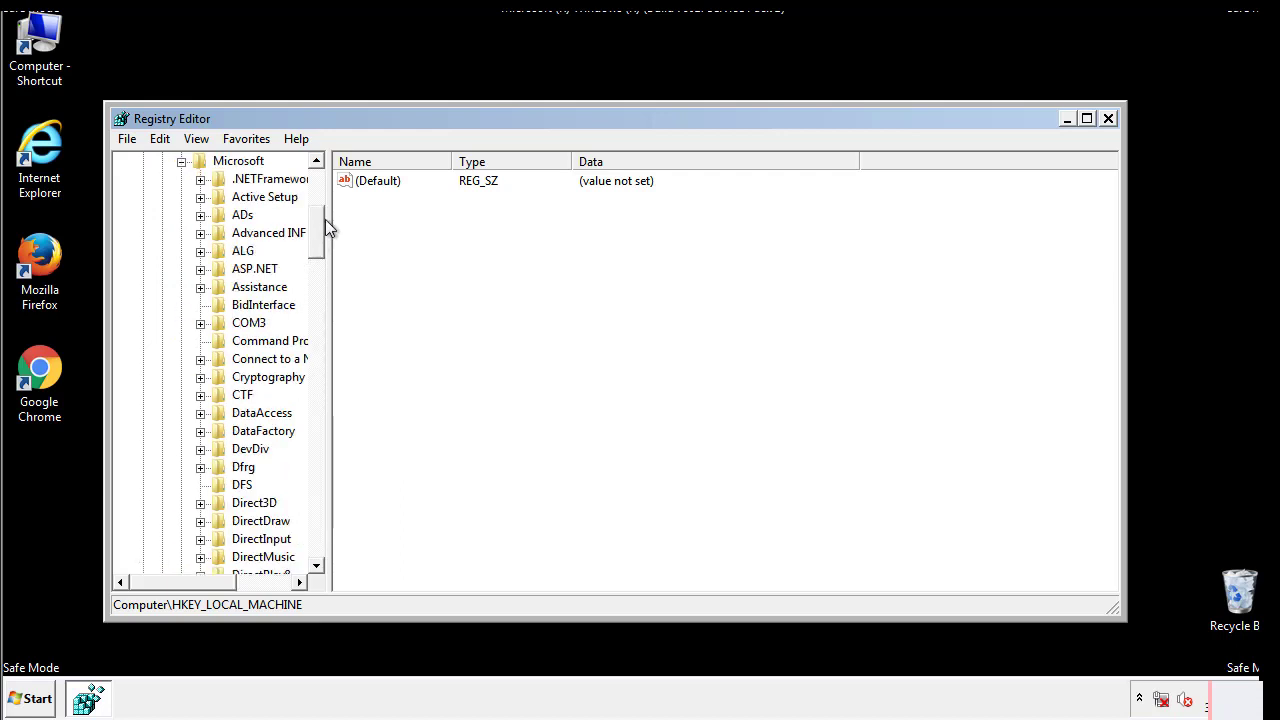
drag(318, 250, 316, 459)
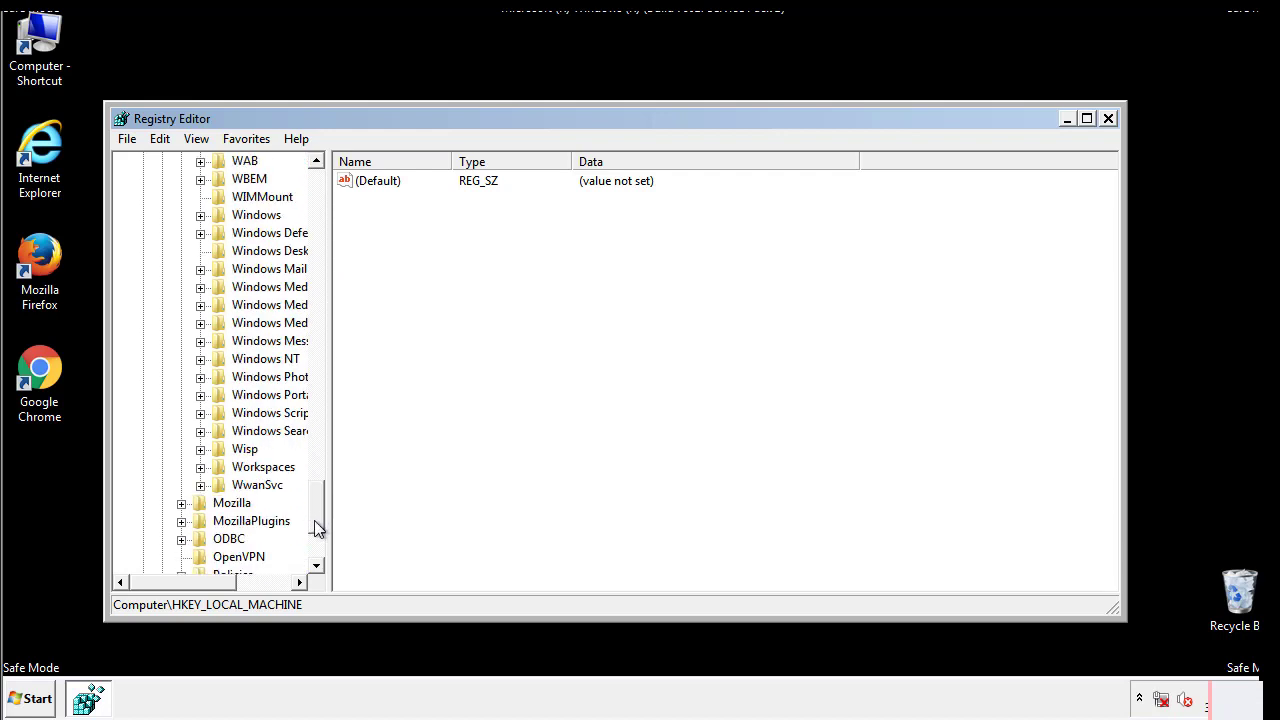
drag(316, 459, 317, 512)
click(201, 305)
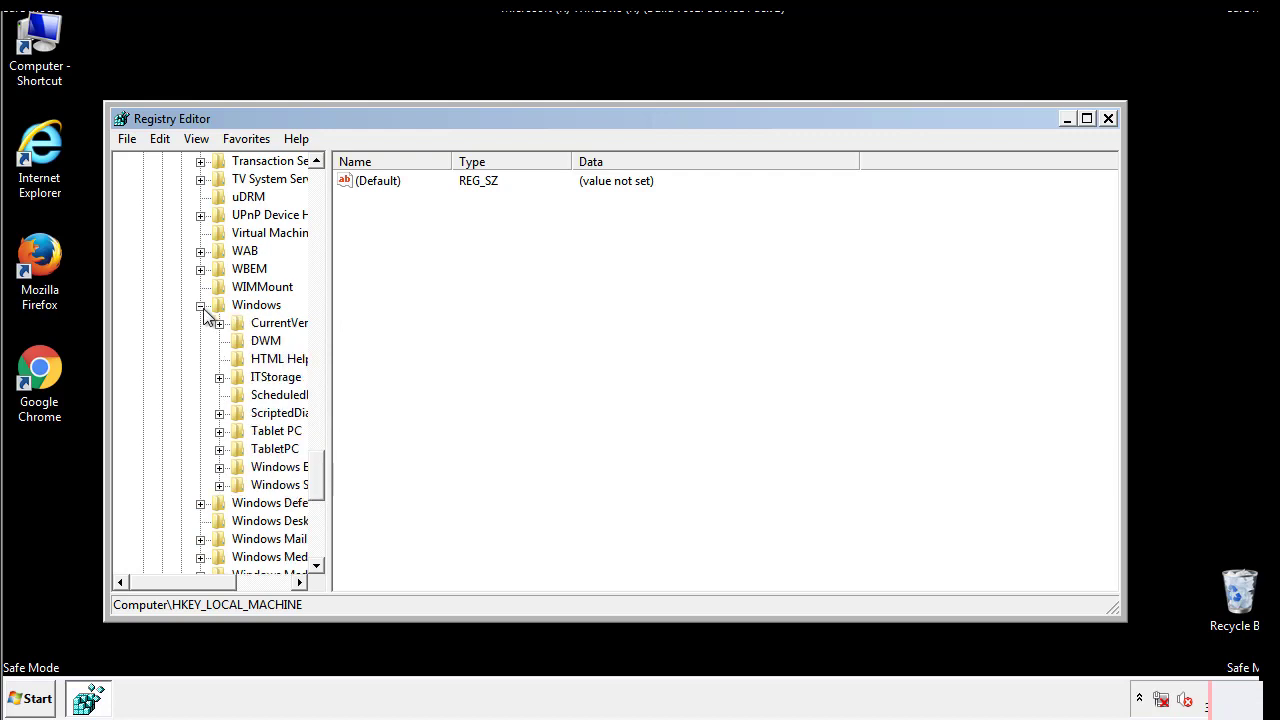
drag(179, 584, 204, 586)
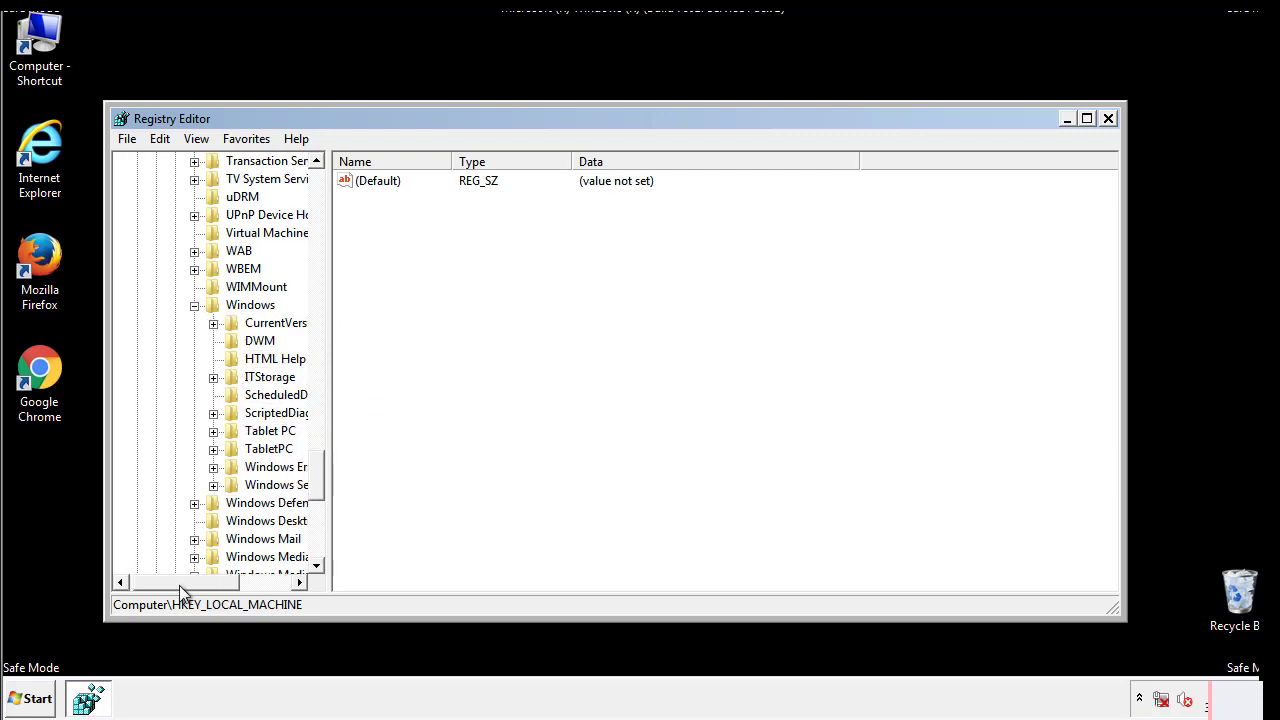
click(164, 323)
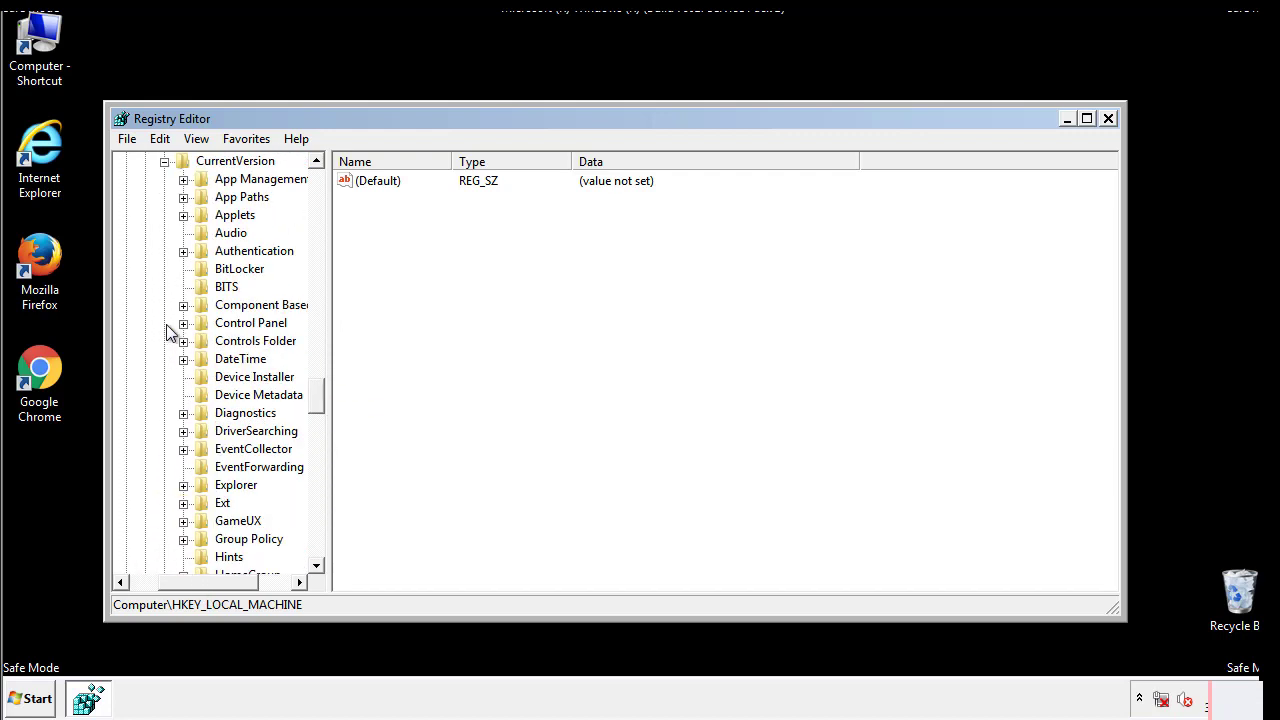
mouse_move(325, 395)
mouse_down()
mouse_move(320, 486)
mouse_move(317, 463)
mouse_up()
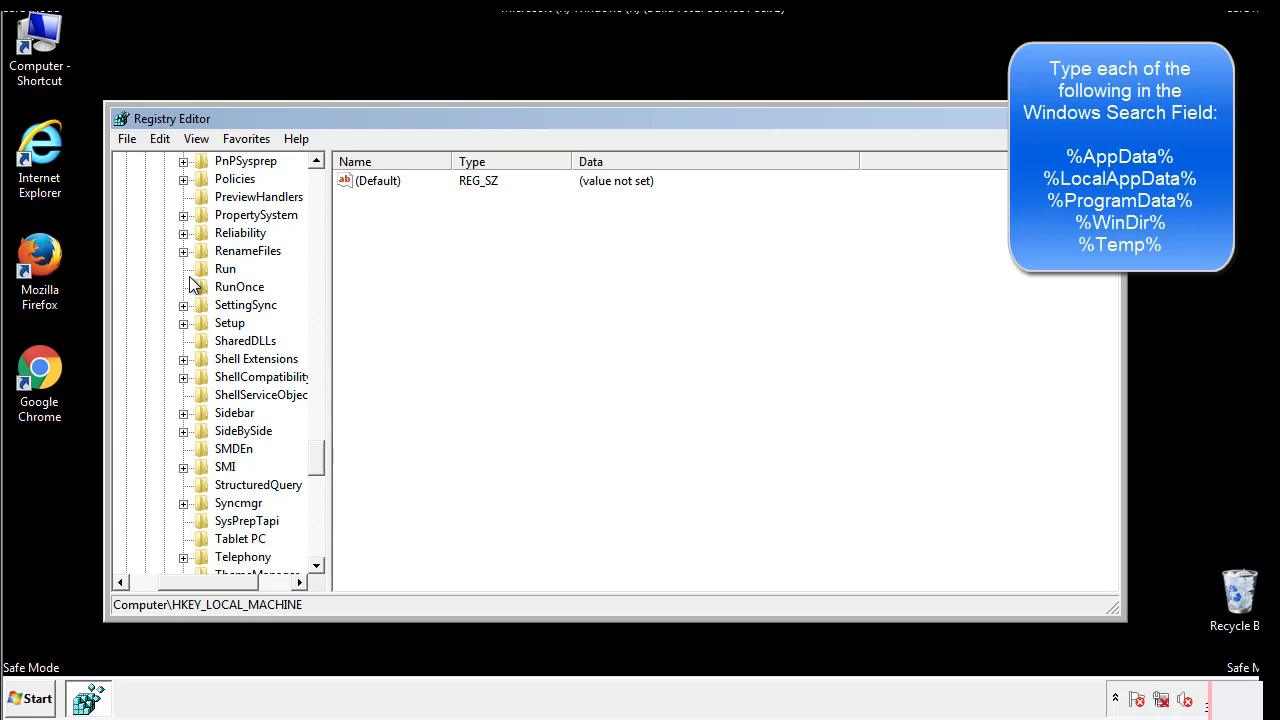
- Delete the tappi.loc value from the HKLM CurrentVersion Run key
click(209, 270)
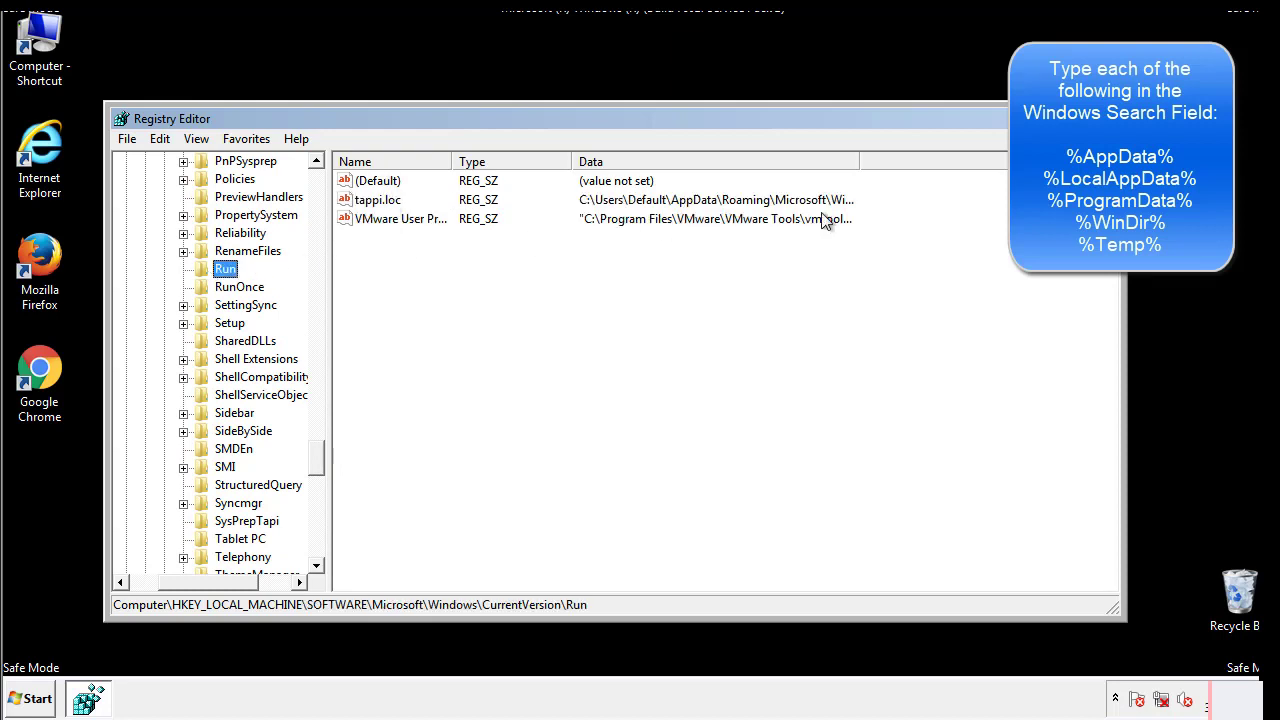
click(380, 207)
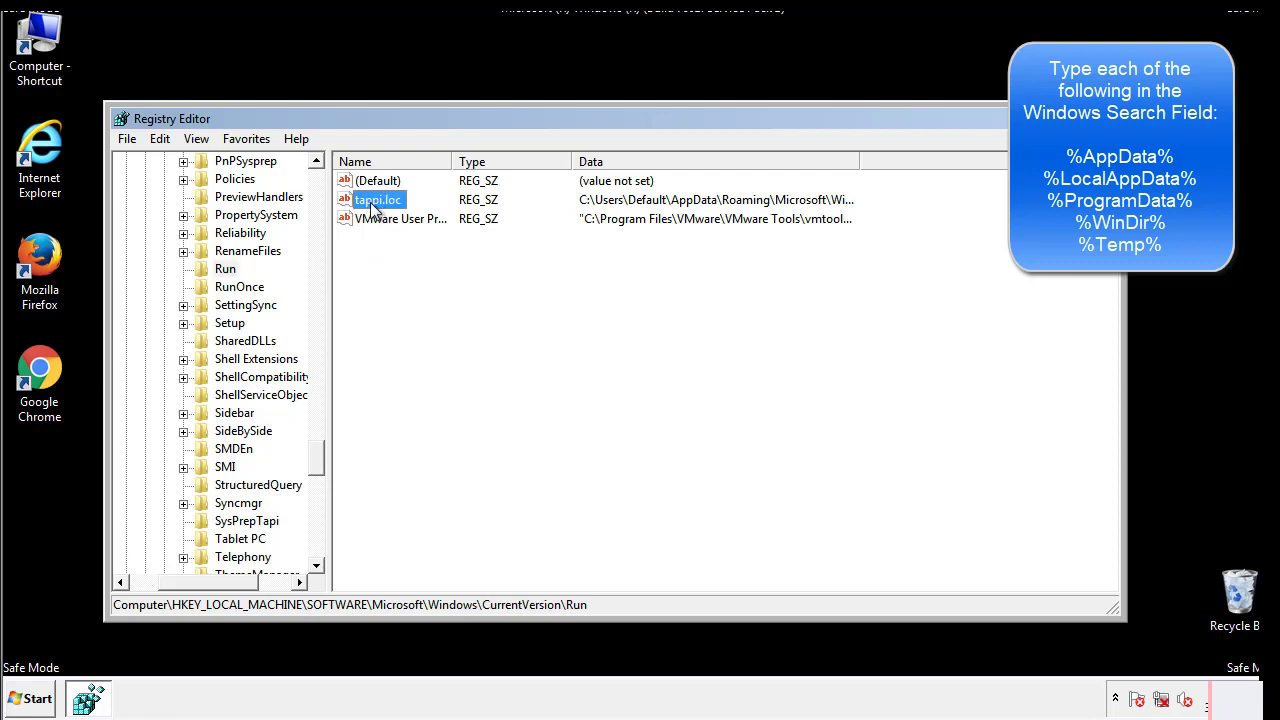
right_click(371, 204)
click(400, 260)
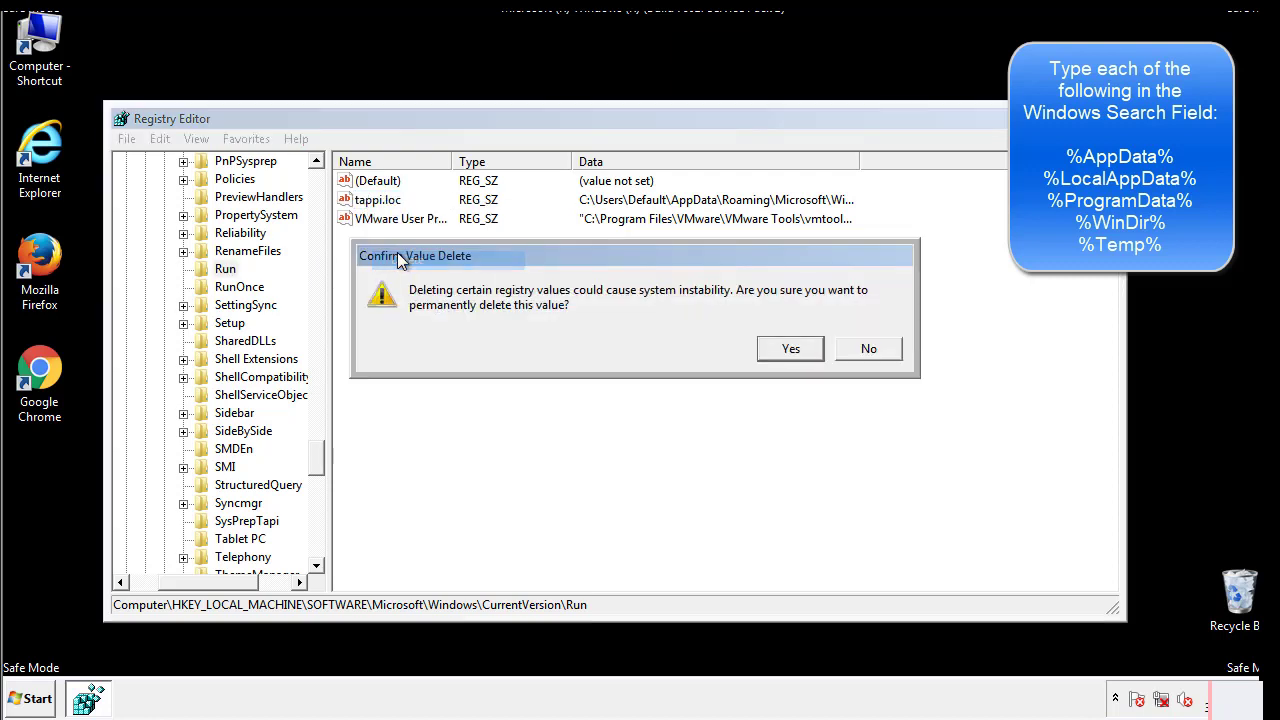
click(781, 356)
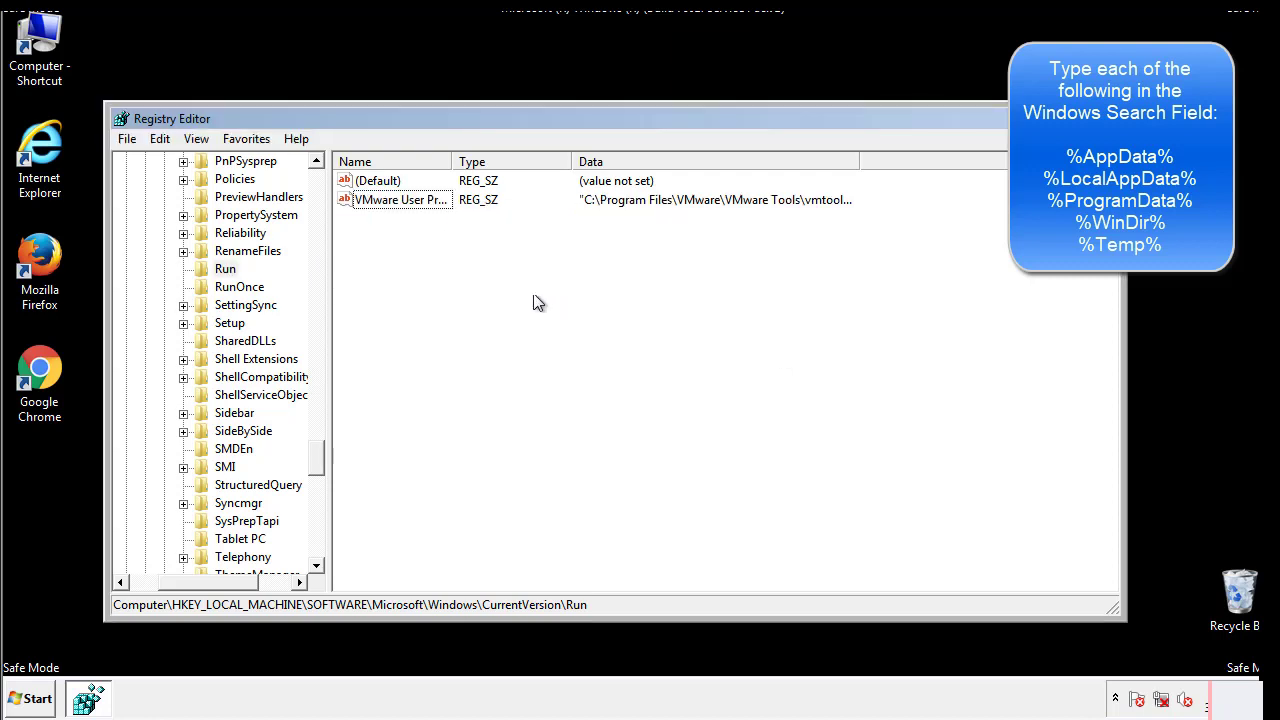
- Collapse HKEY_LOCAL_MACHINE and expand HKEY_CURRENT_USER down to Software\Microsoft
drag(316, 459, 316, 548)
drag(240, 582, 155, 588)
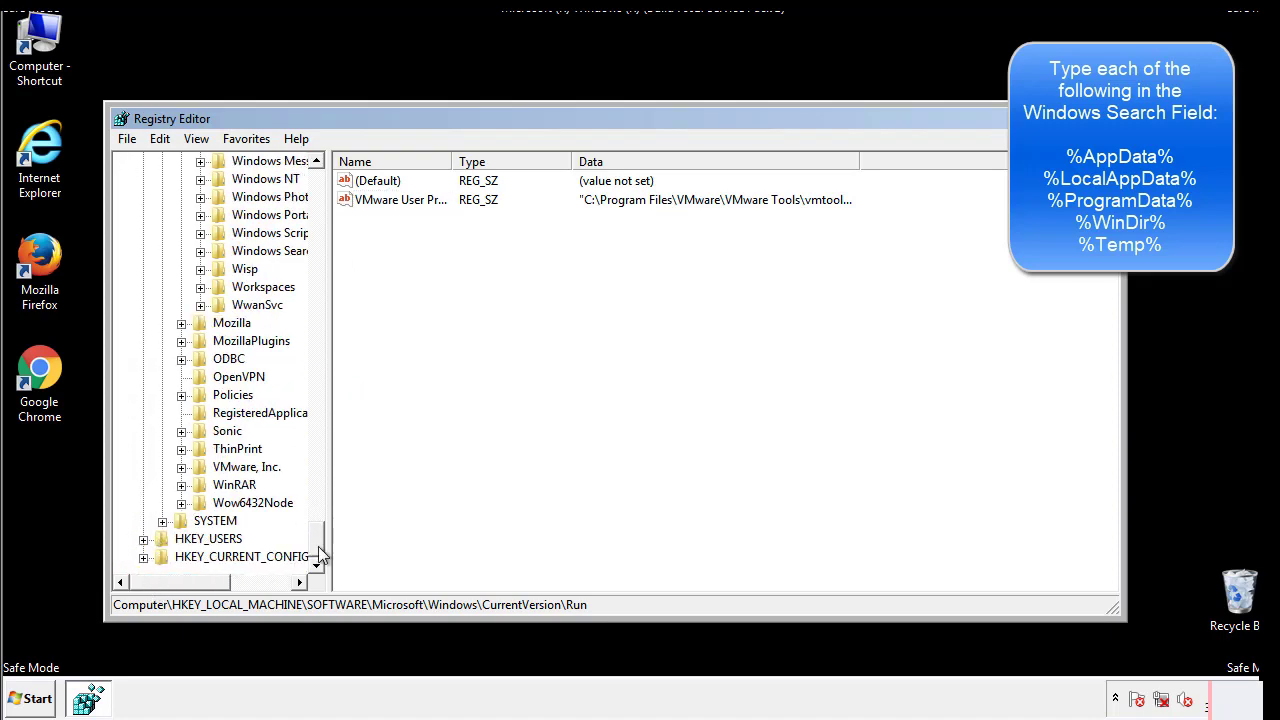
drag(316, 545, 326, 190)
click(143, 215)
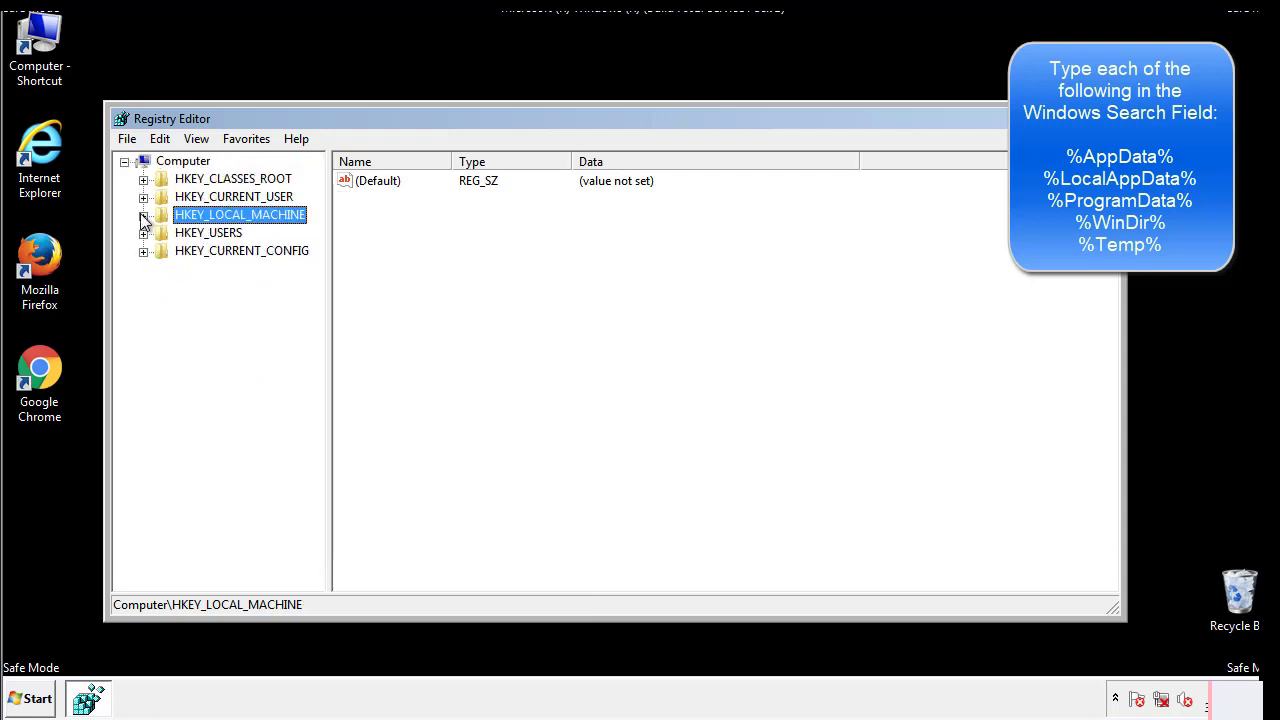
click(143, 197)
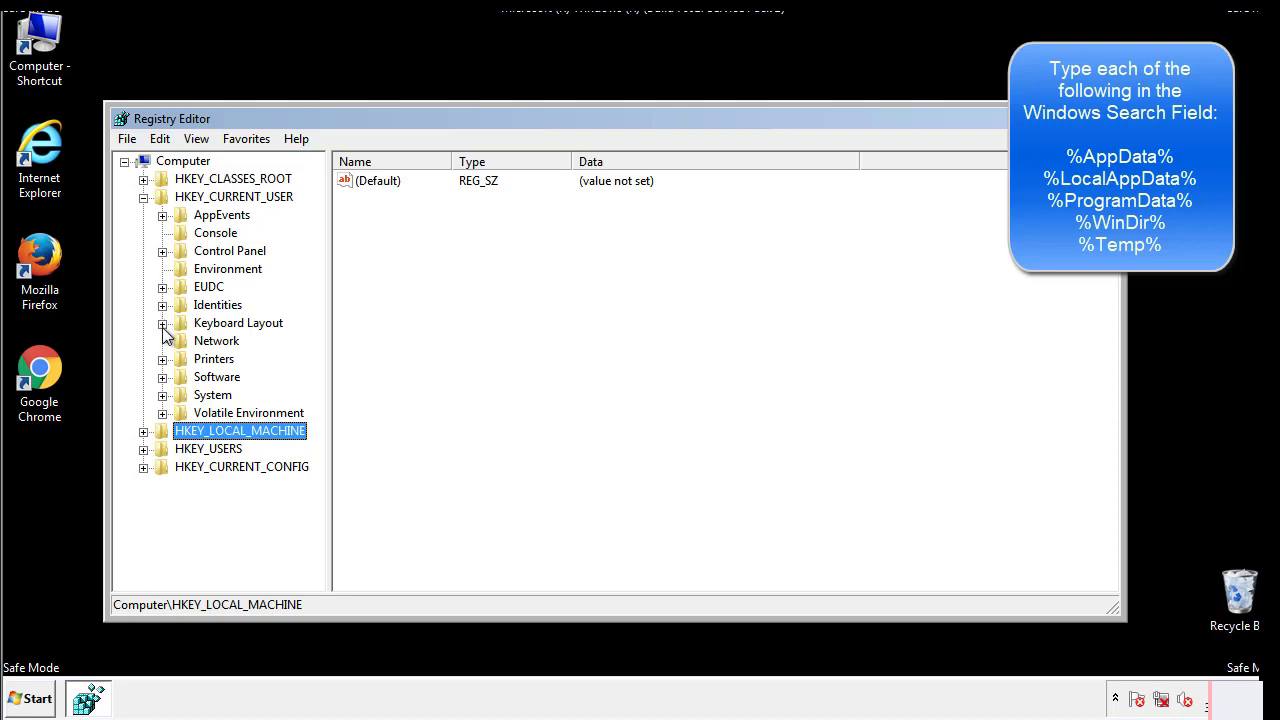
click(162, 377)
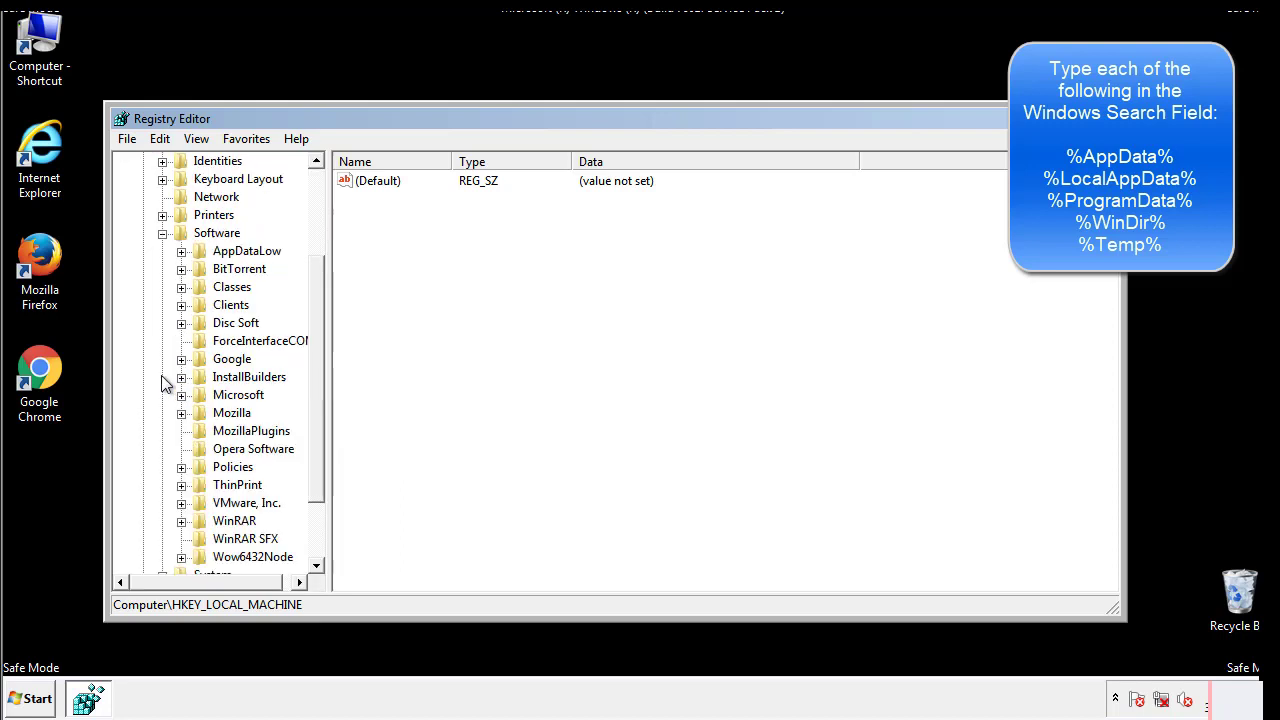
drag(314, 363, 316, 390)
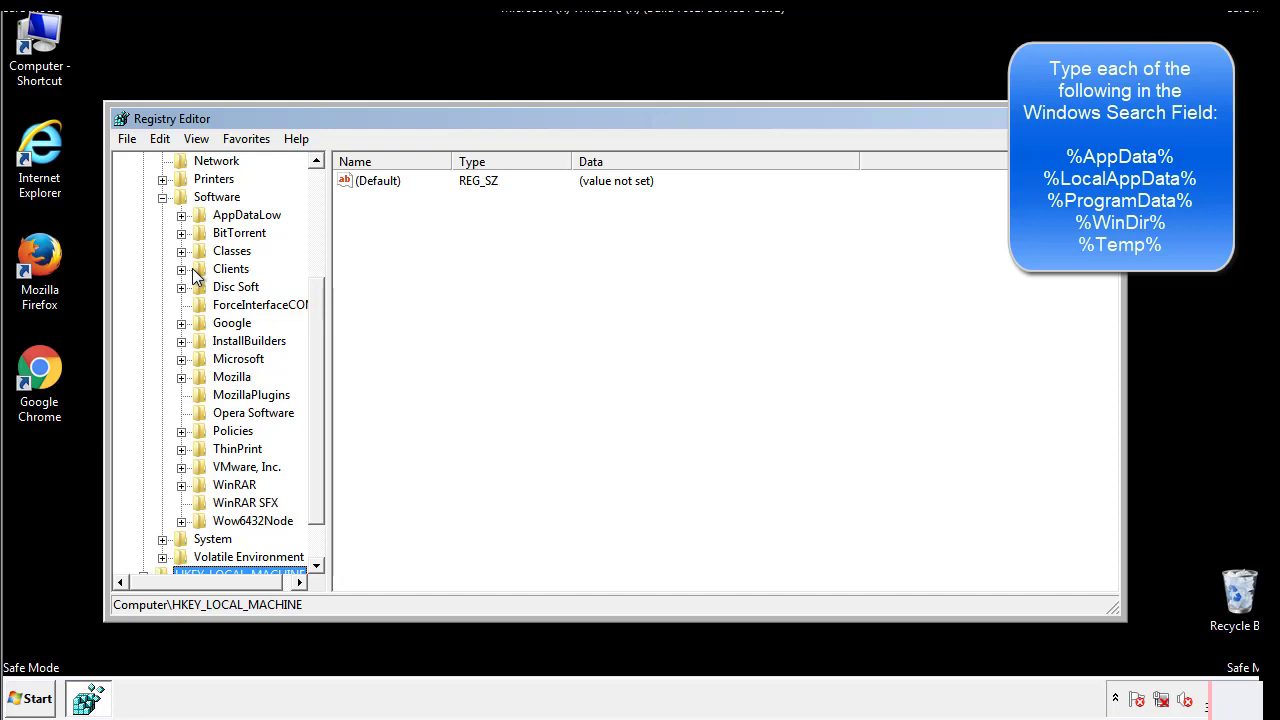
click(181, 359)
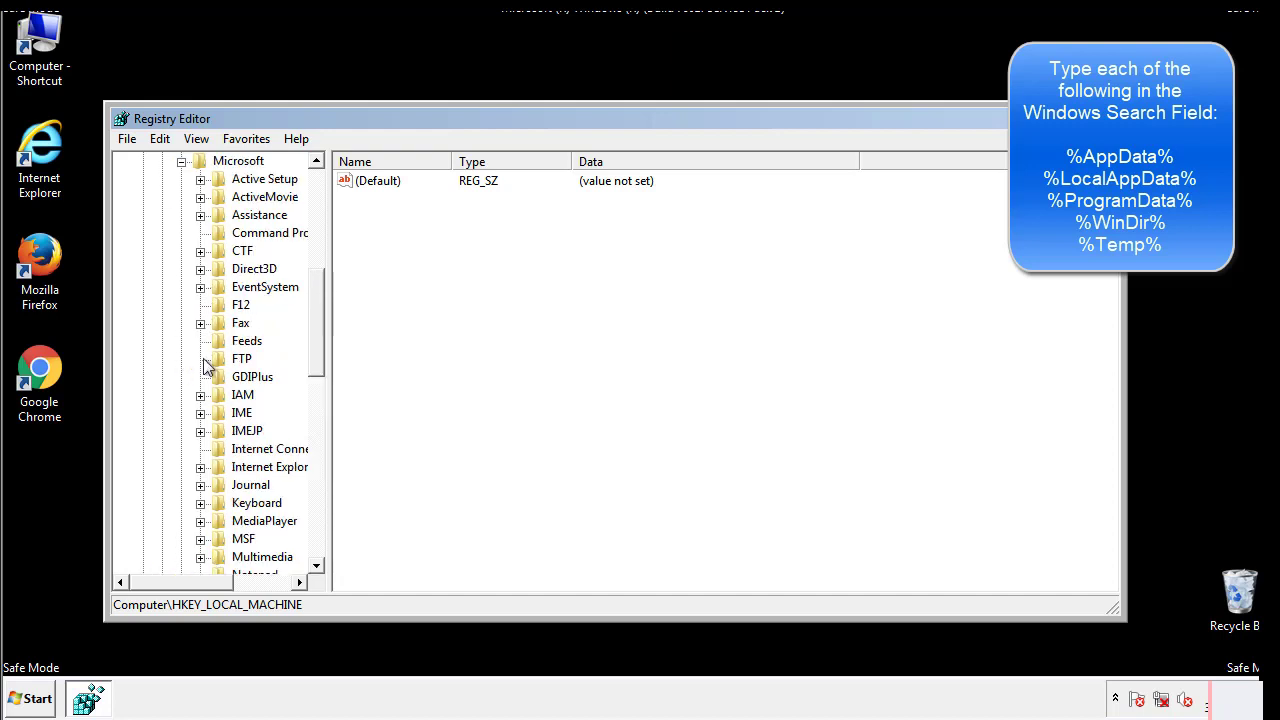
- Expand Windows\CurrentVersion and inspect the Run key's DAEMON Tools entry
drag(314, 292, 318, 422)
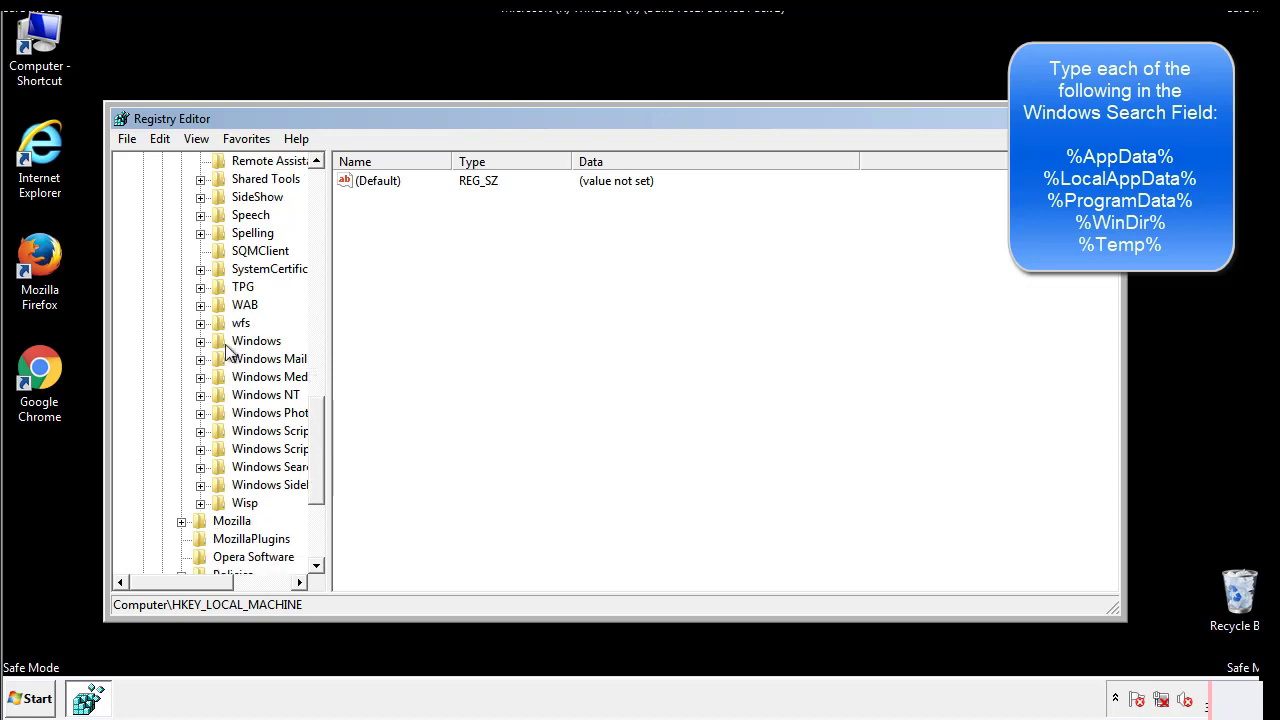
click(200, 341)
click(220, 359)
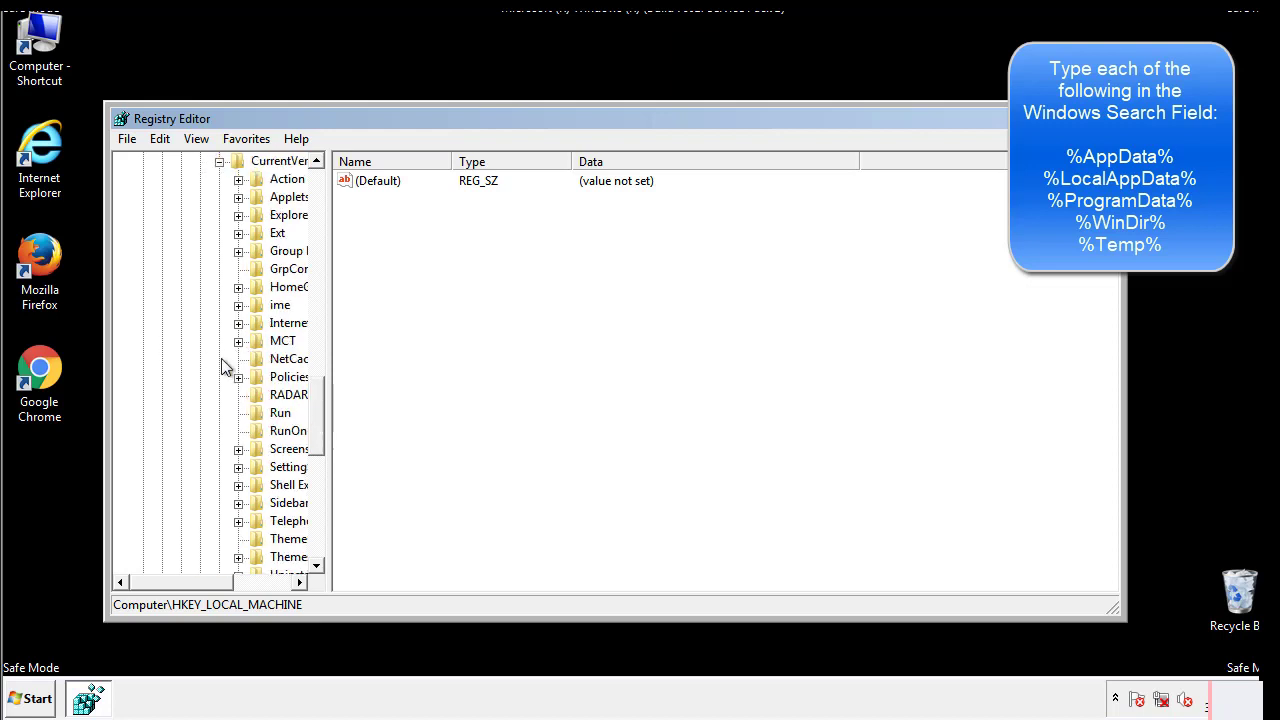
drag(195, 587, 225, 582)
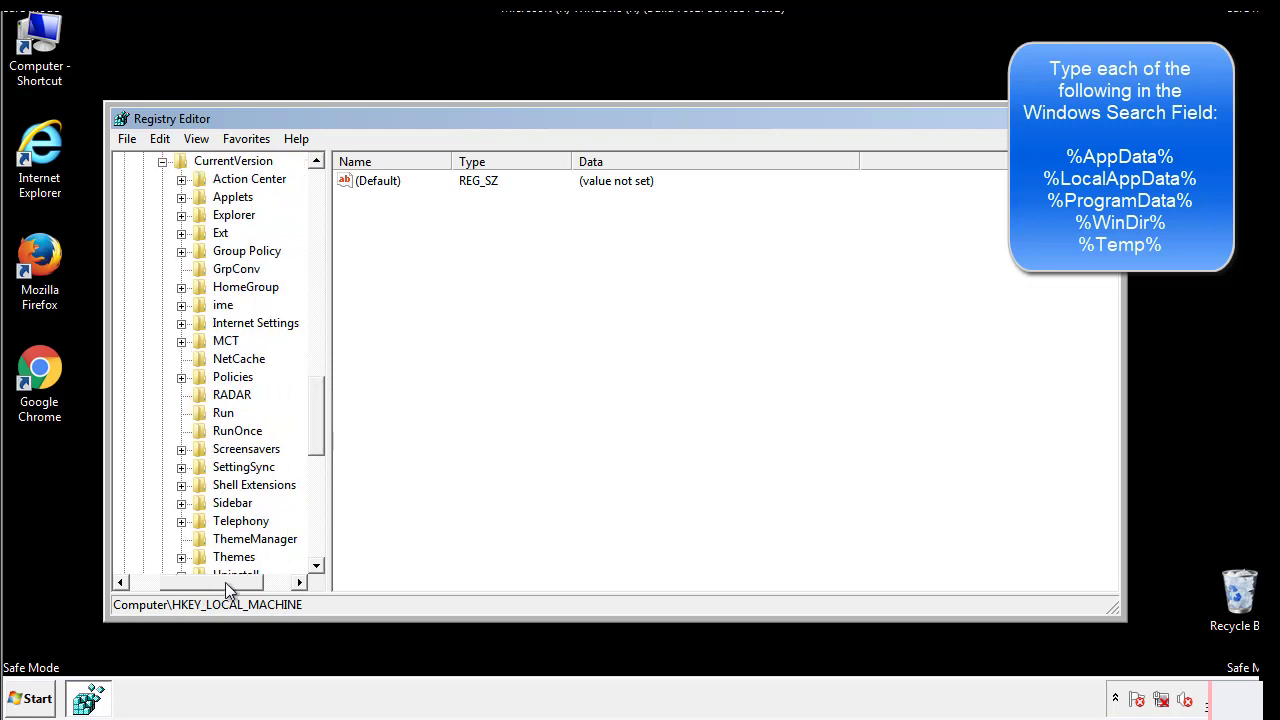
click(222, 413)
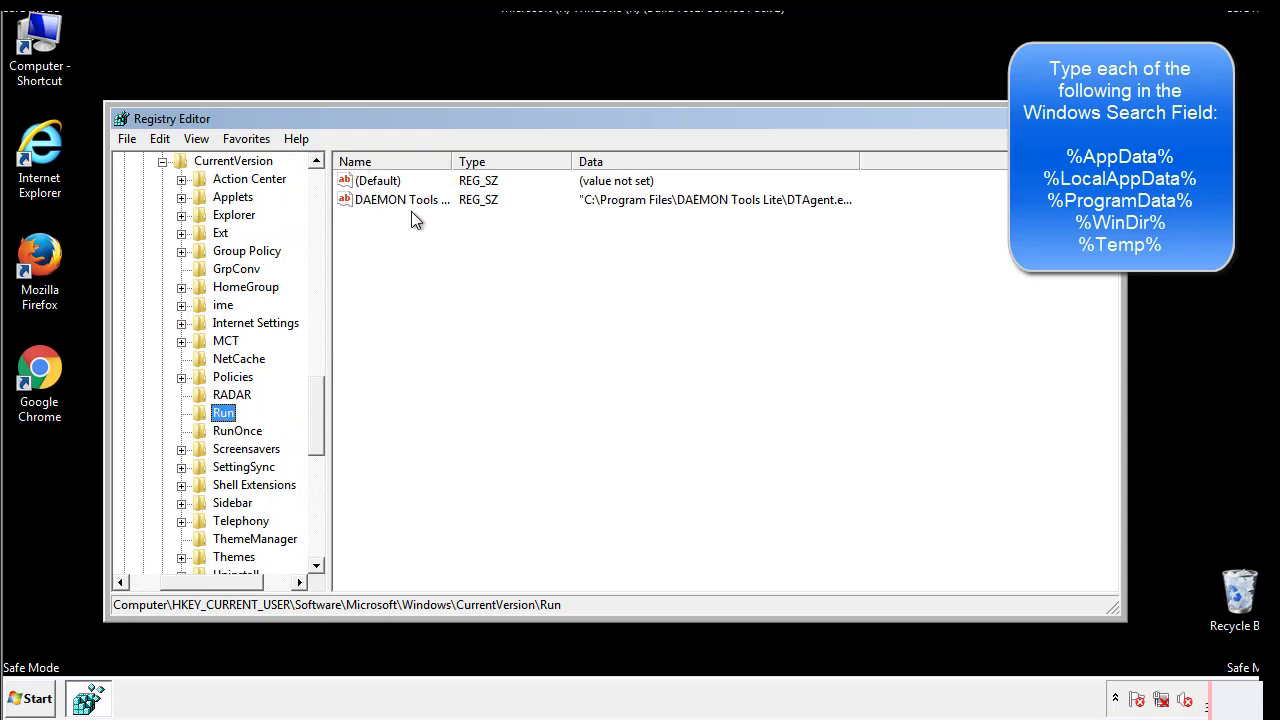
click(545, 230)
drag(373, 290, 420, 228)
drag(212, 579, 183, 581)
drag(324, 434, 316, 417)
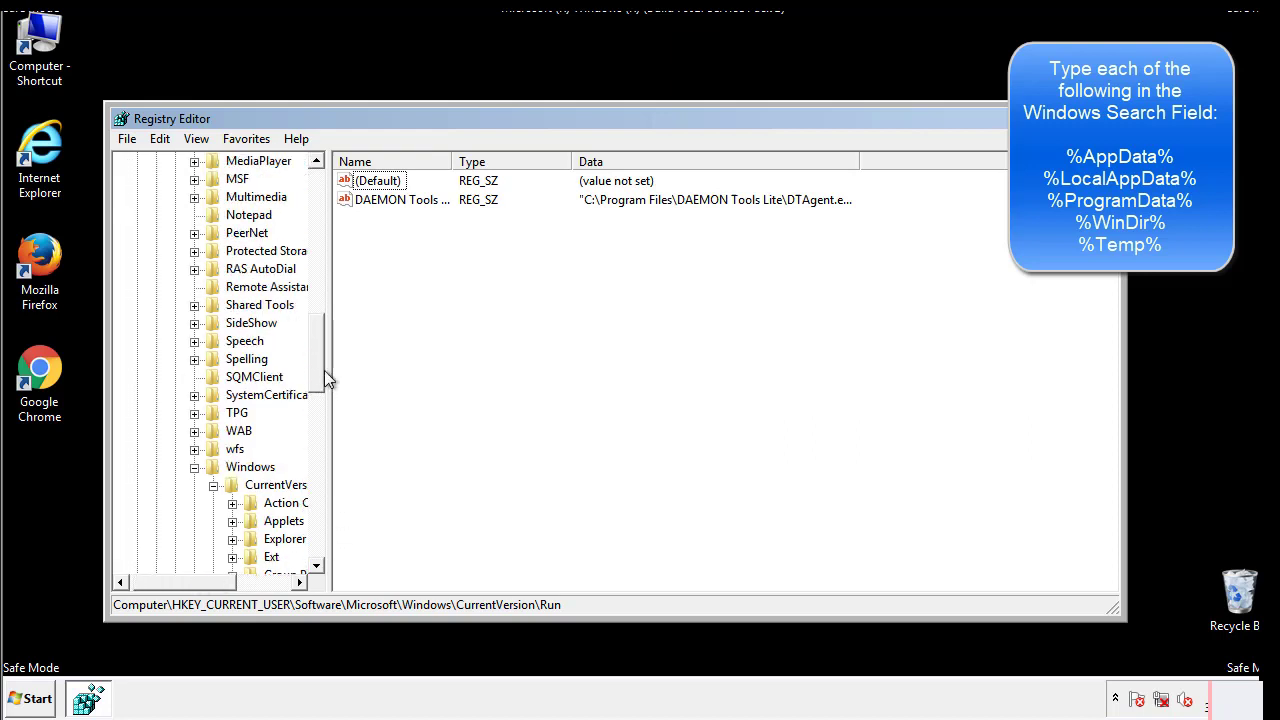
- Collapse the Windows key and search the registry for %temp% using Edit > Find
click(194, 467)
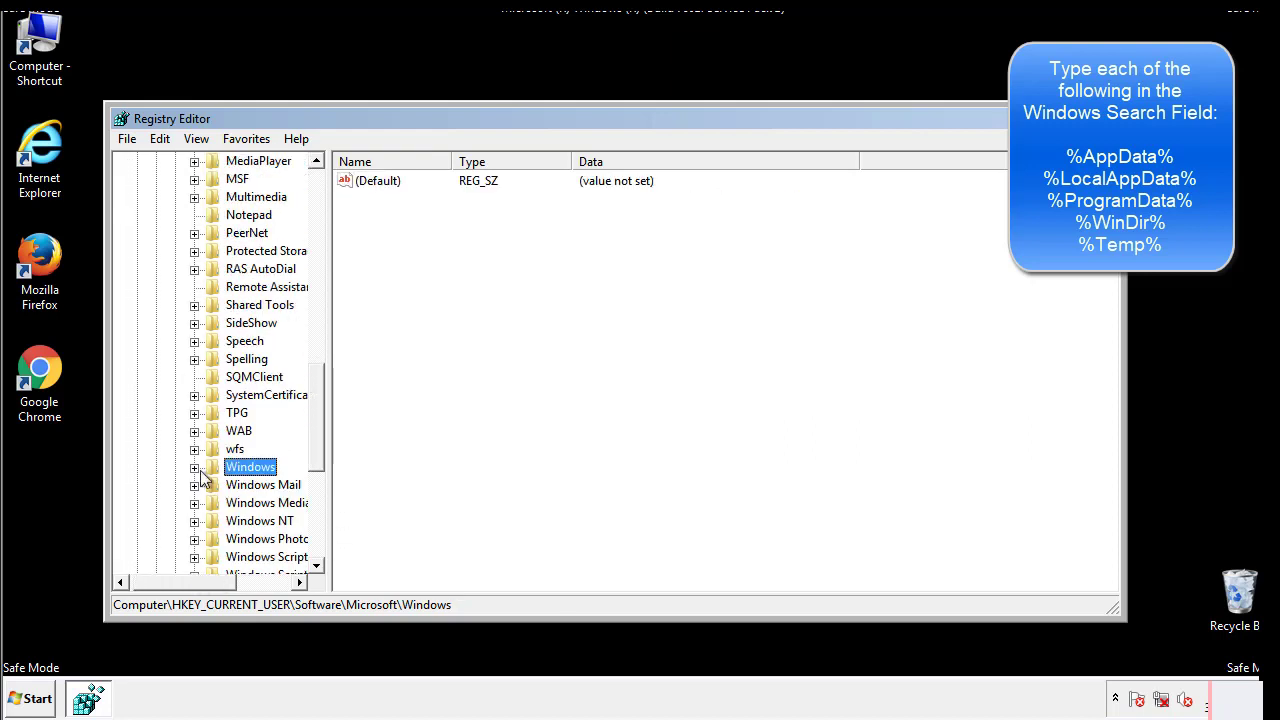
drag(321, 445, 322, 247)
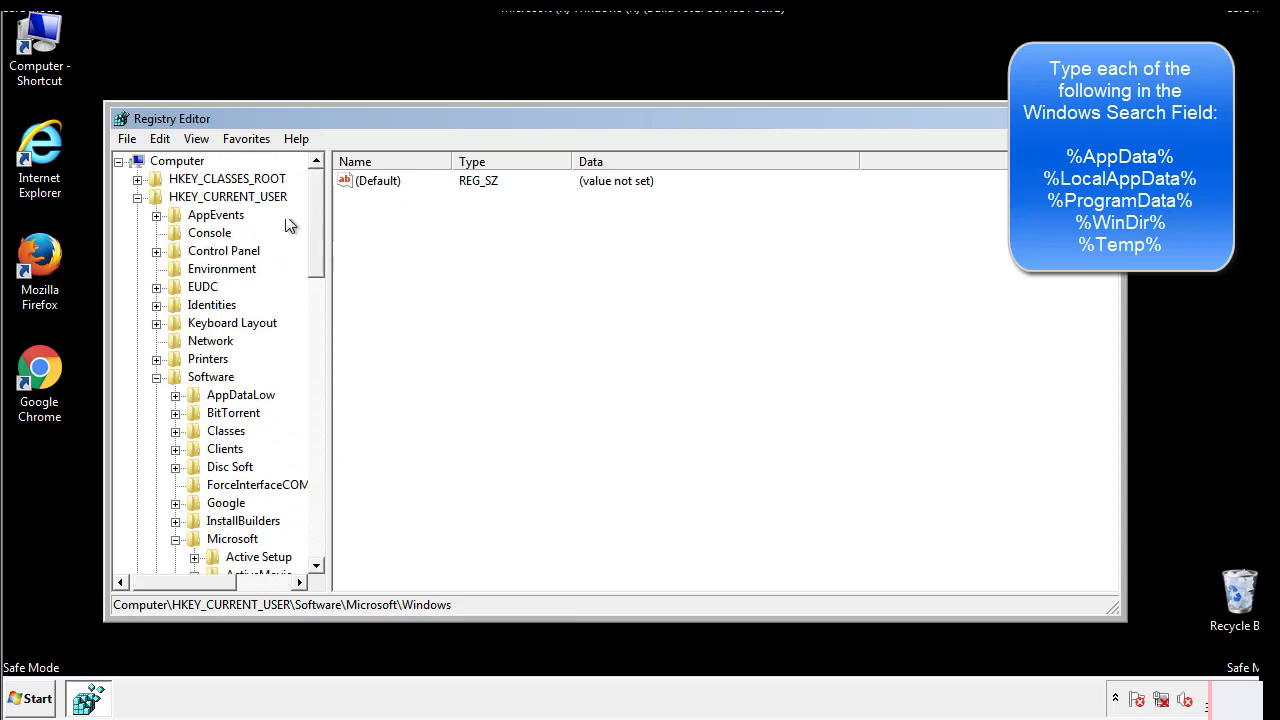
click(160, 139)
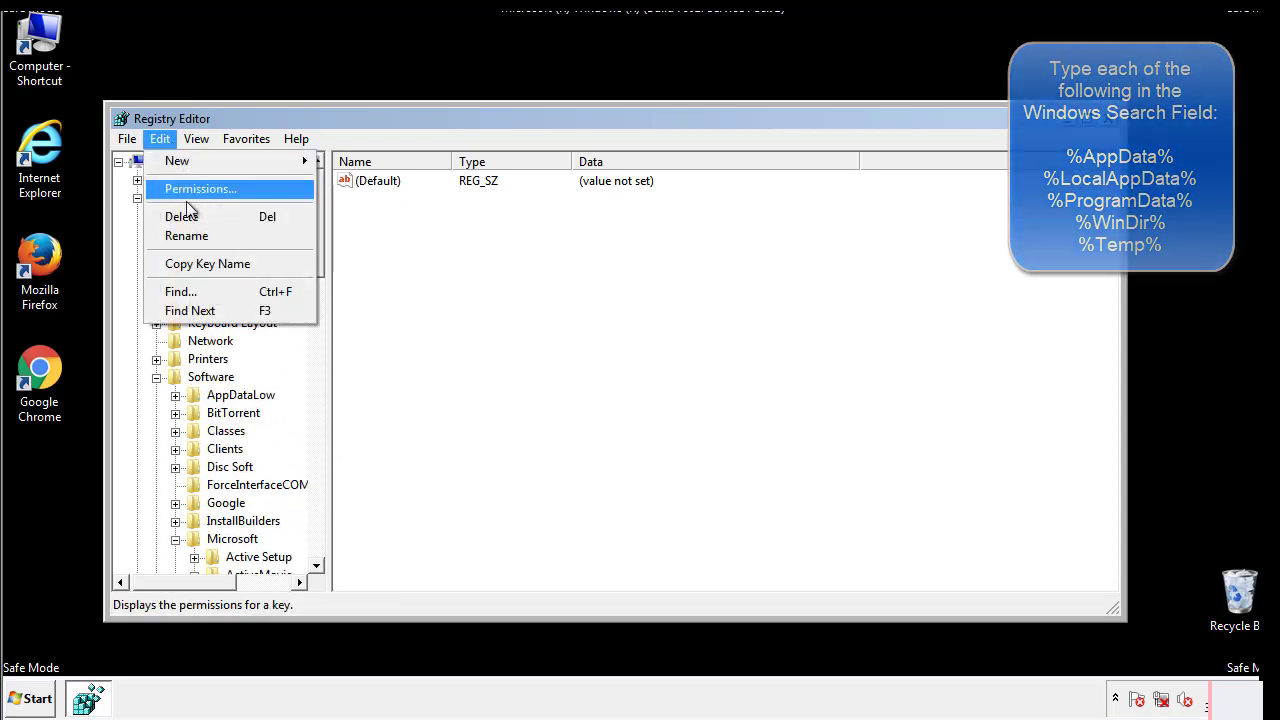
click(180, 291)
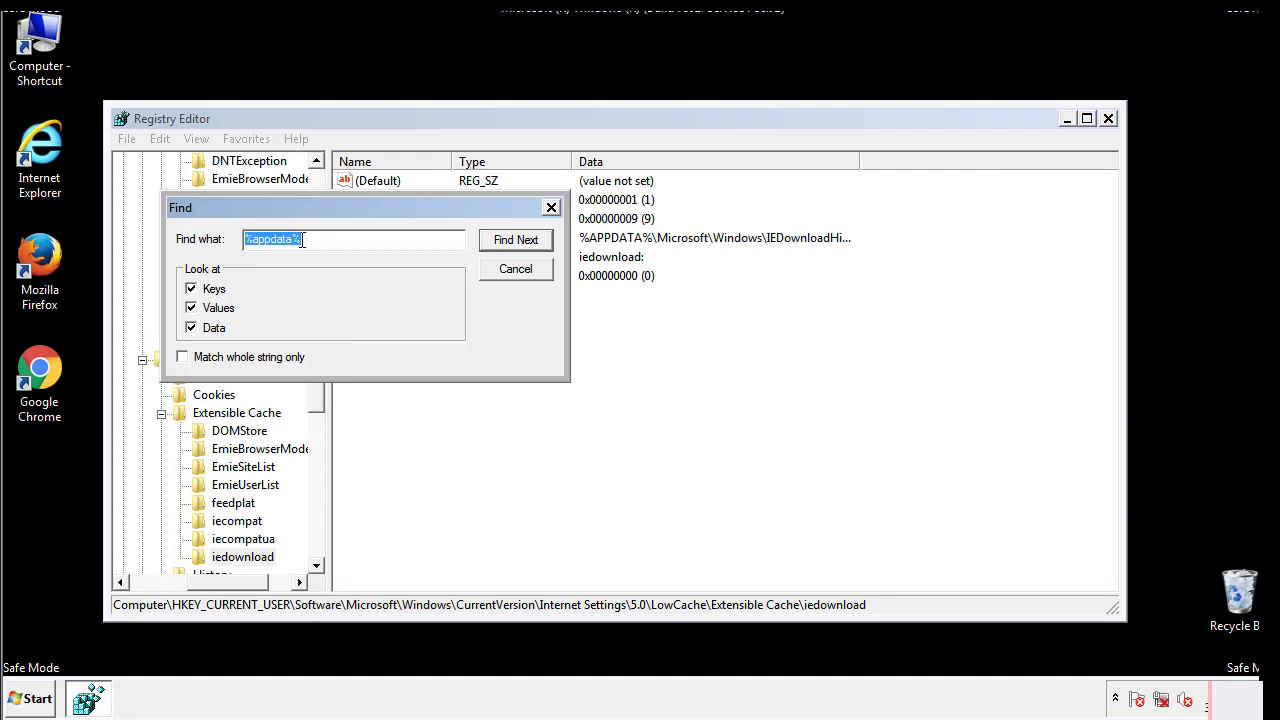
text(%t)
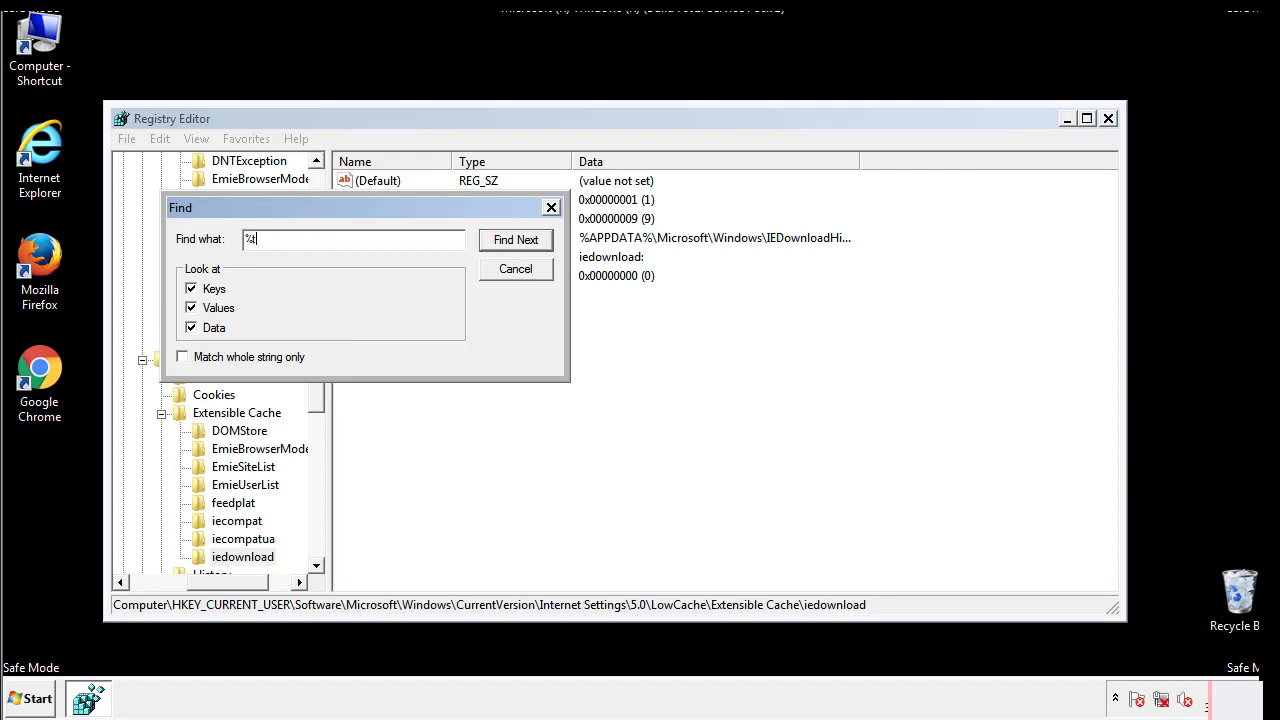
text(emp%)
key(Return)
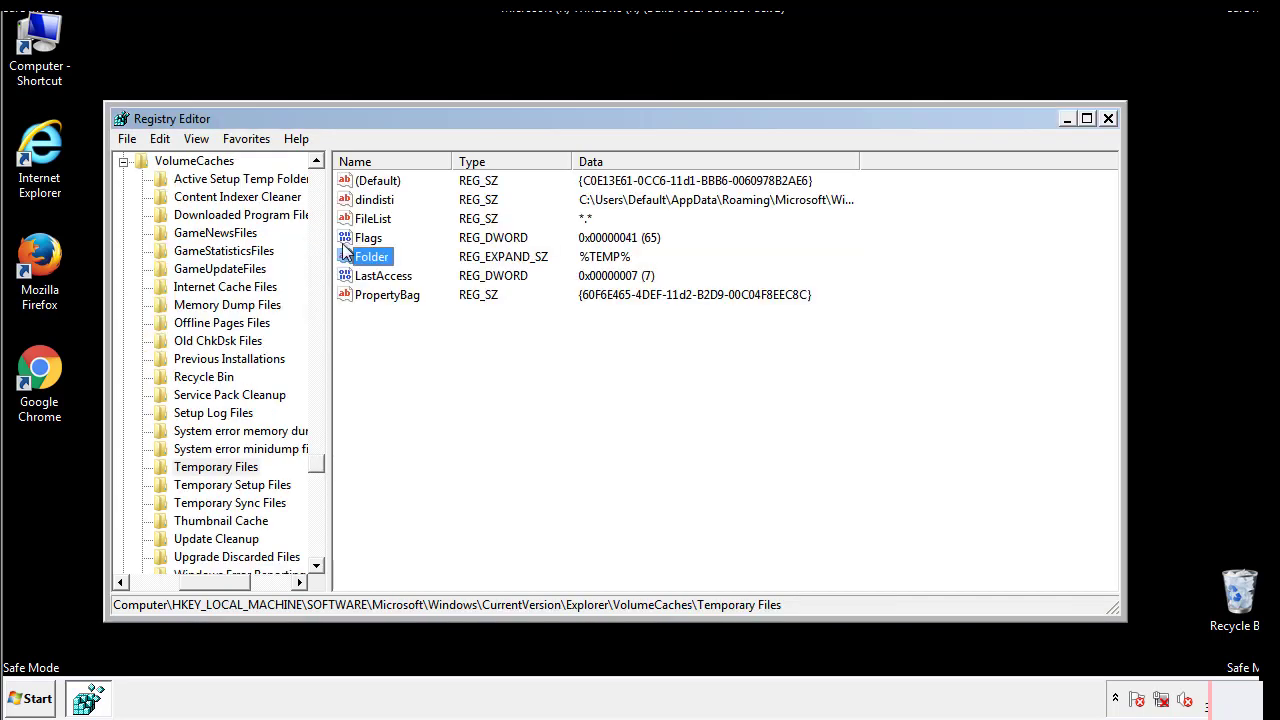
- Delete dindisti, FileList, Flags, Folder, LastAccess and PropertyBag from the Temporary Files key
click(524, 344)
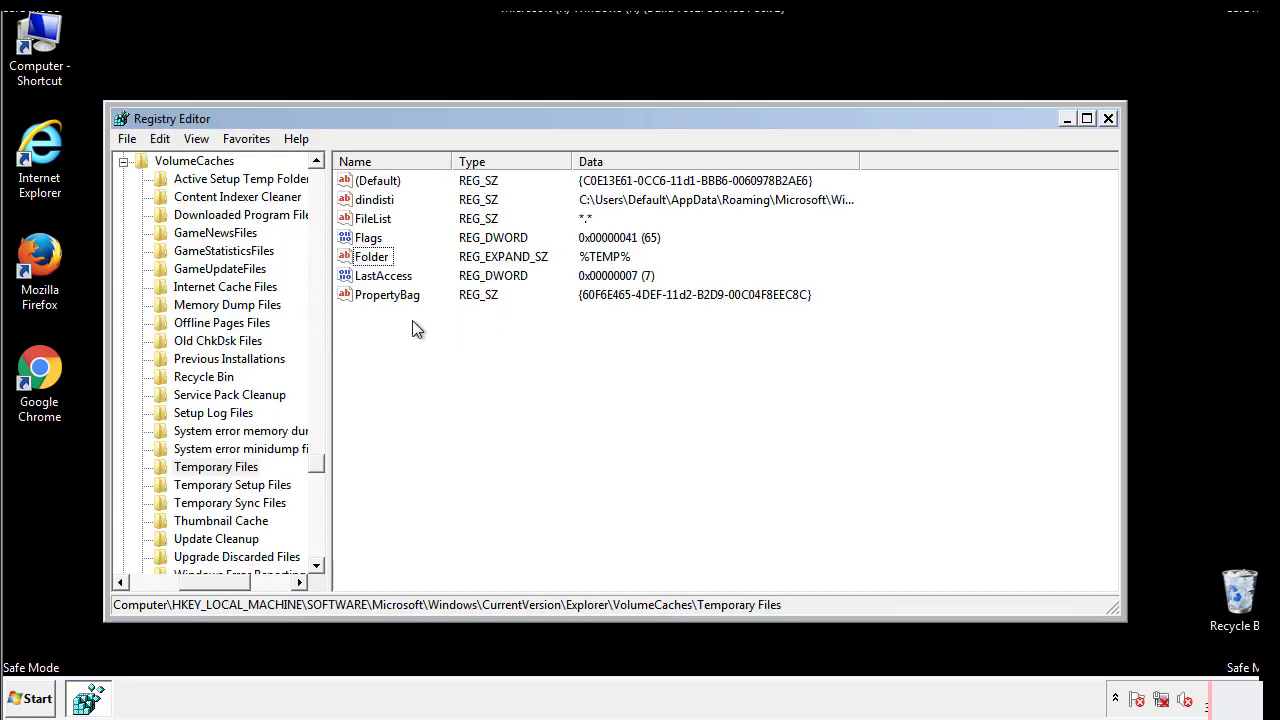
mouse_move(411, 321)
mouse_down()
mouse_move(378, 286)
mouse_move(362, 178)
mouse_up()
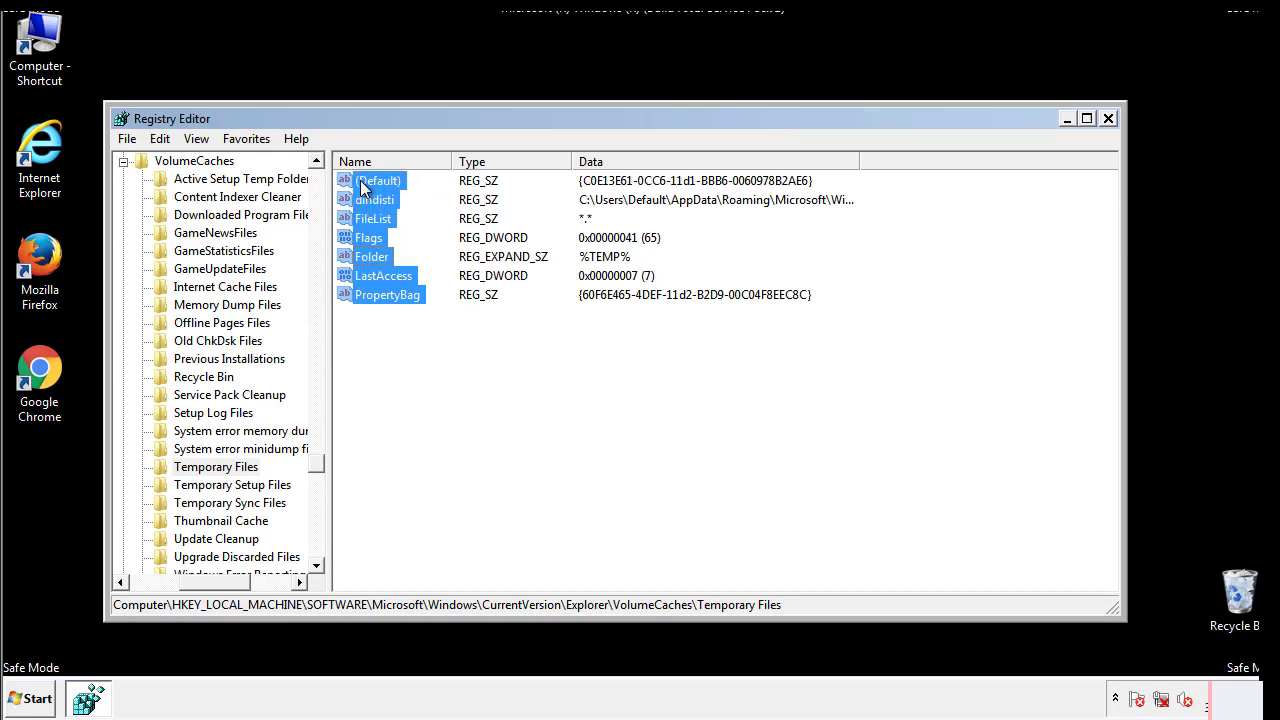
right_click(362, 188)
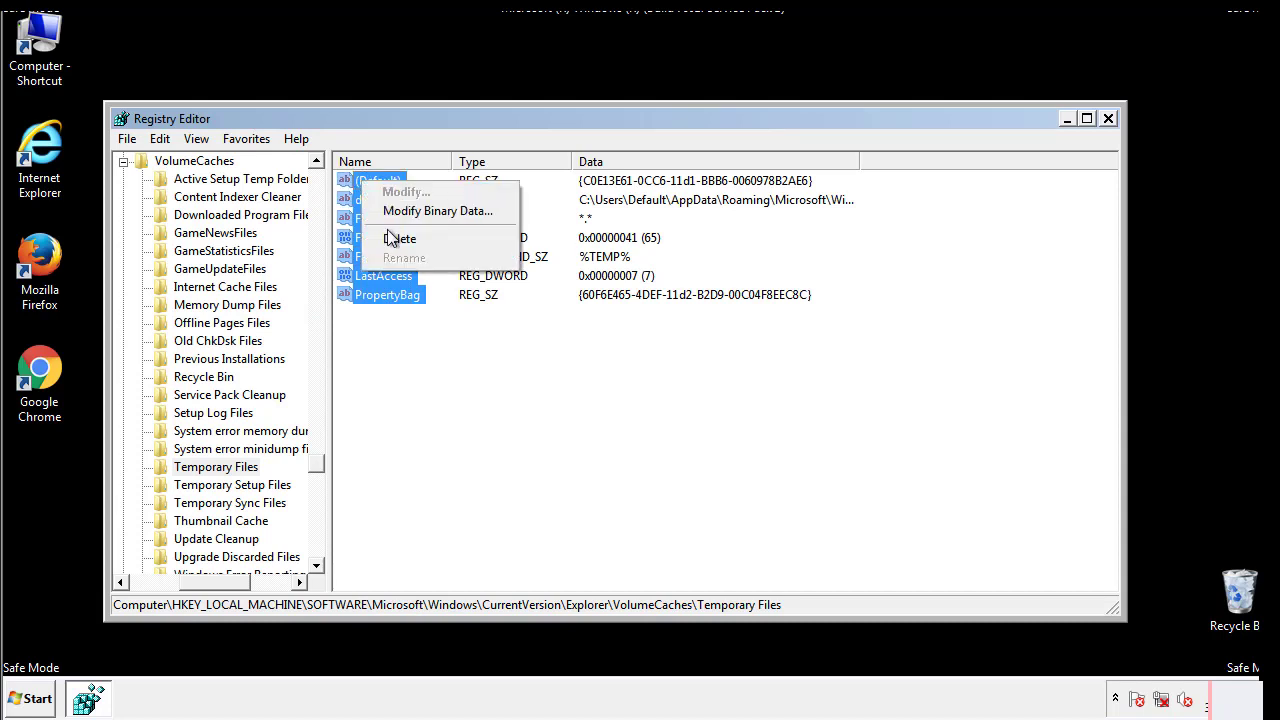
click(388, 238)
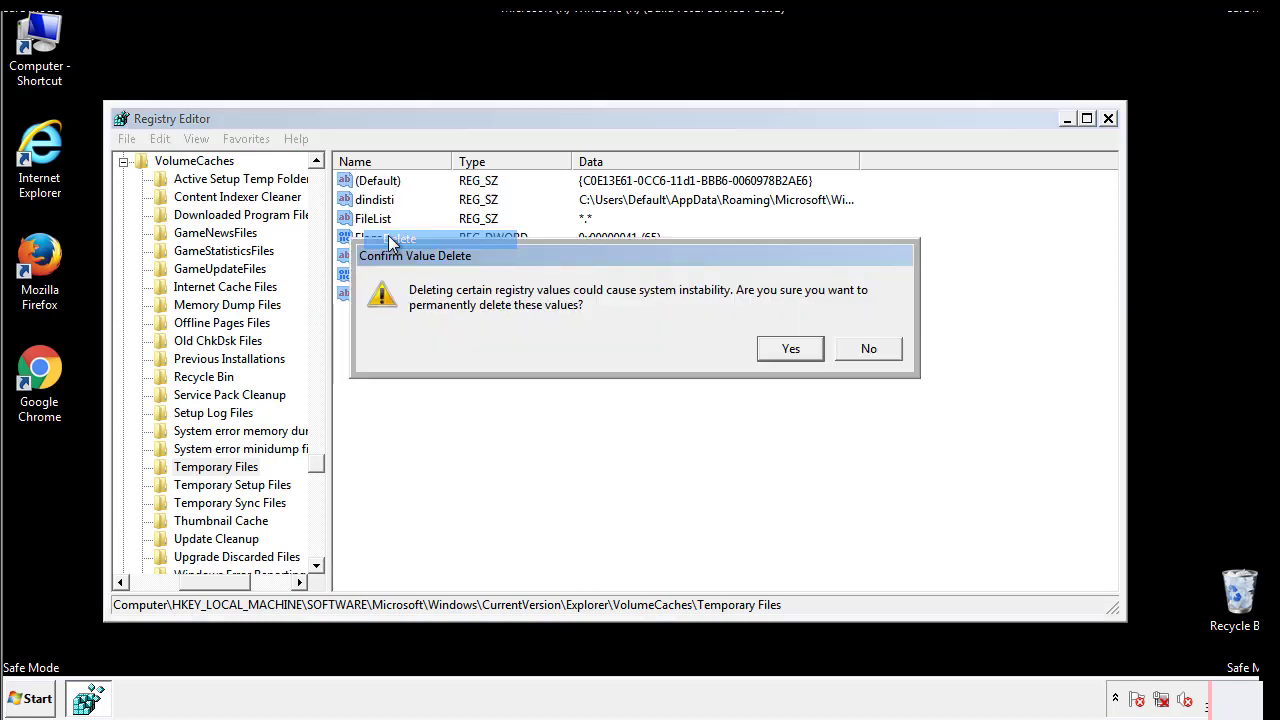
click(787, 349)
click(441, 238)
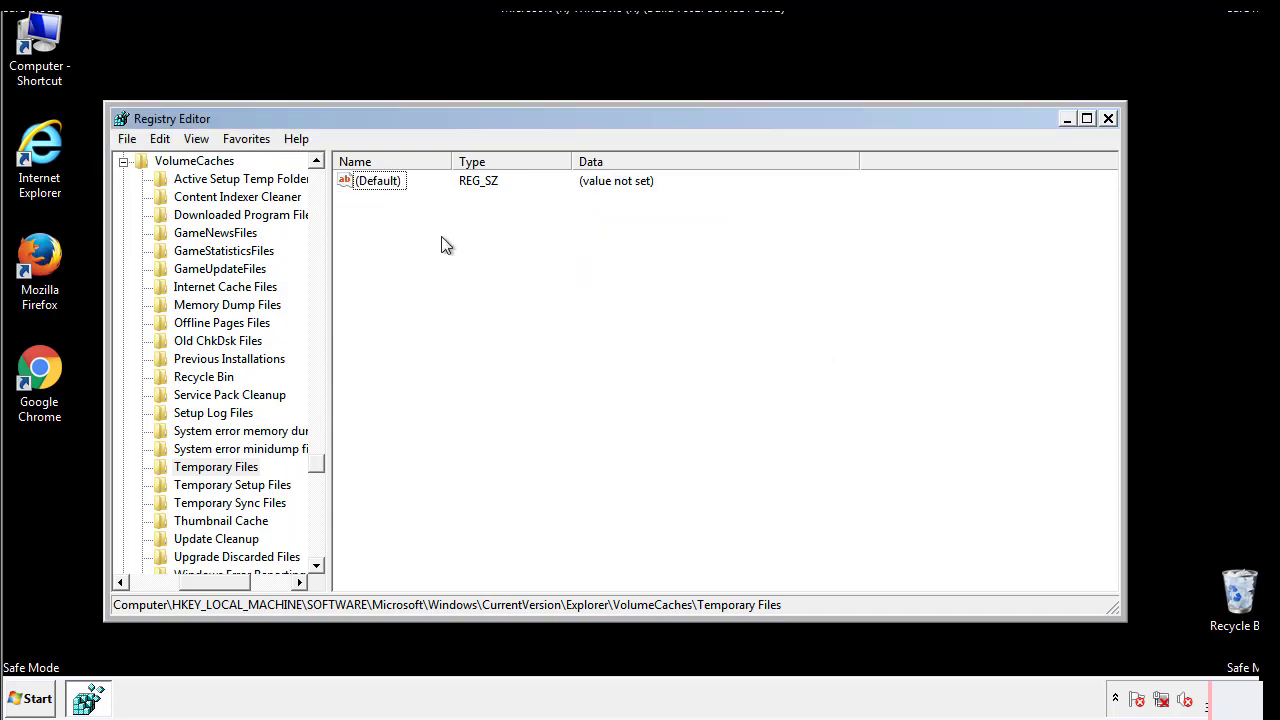
- Close Registry Editor and launch System Configuration (msconfig) from the Start menu search
click(1109, 119)
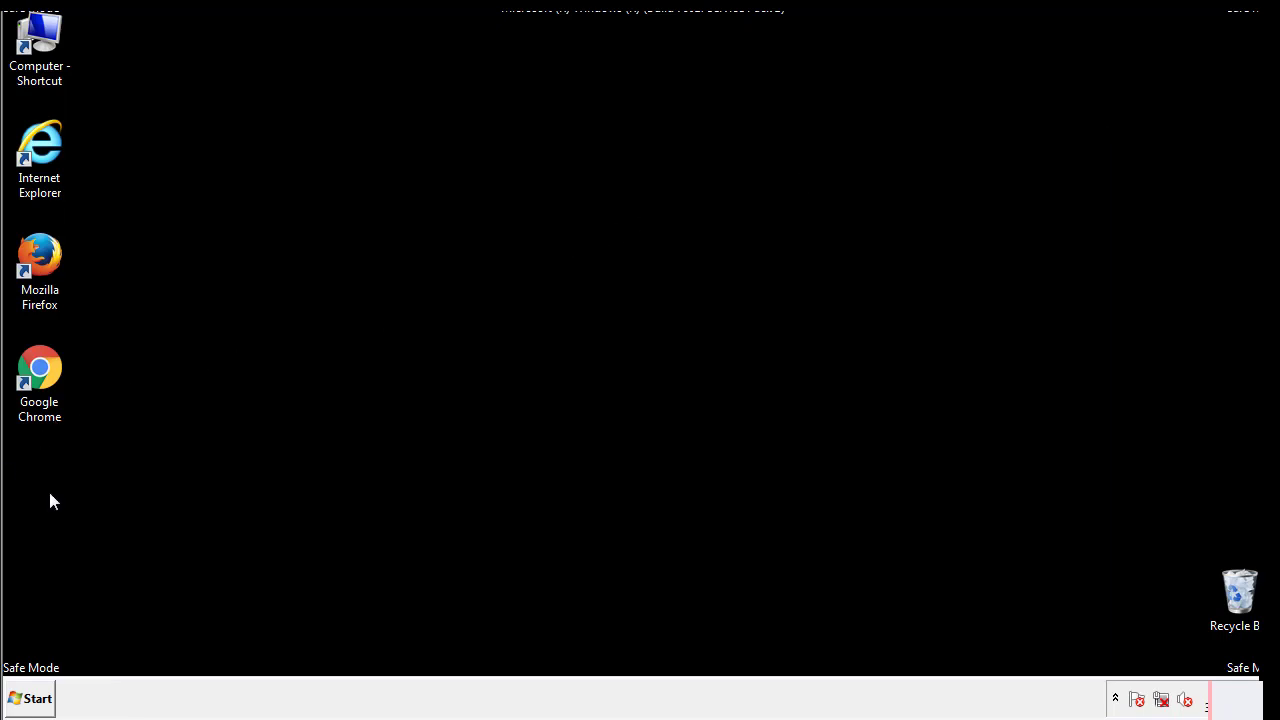
click(26, 699)
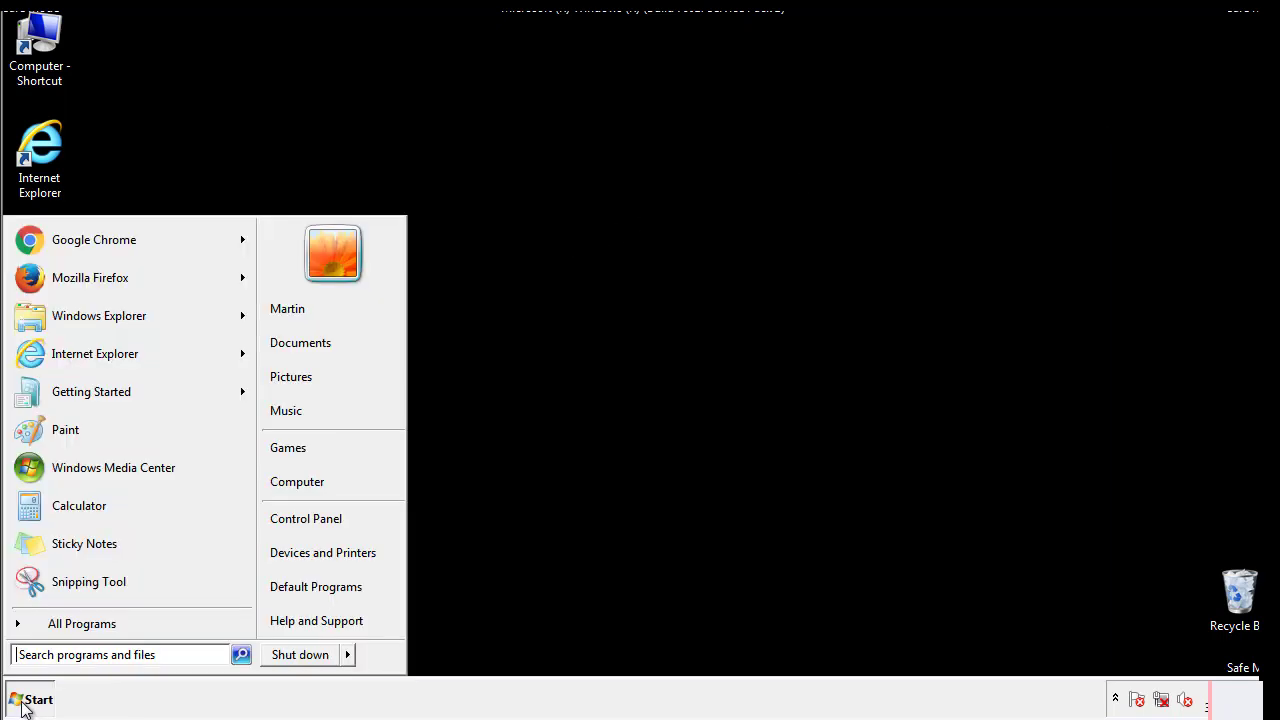
click(68, 656)
text(mscon)
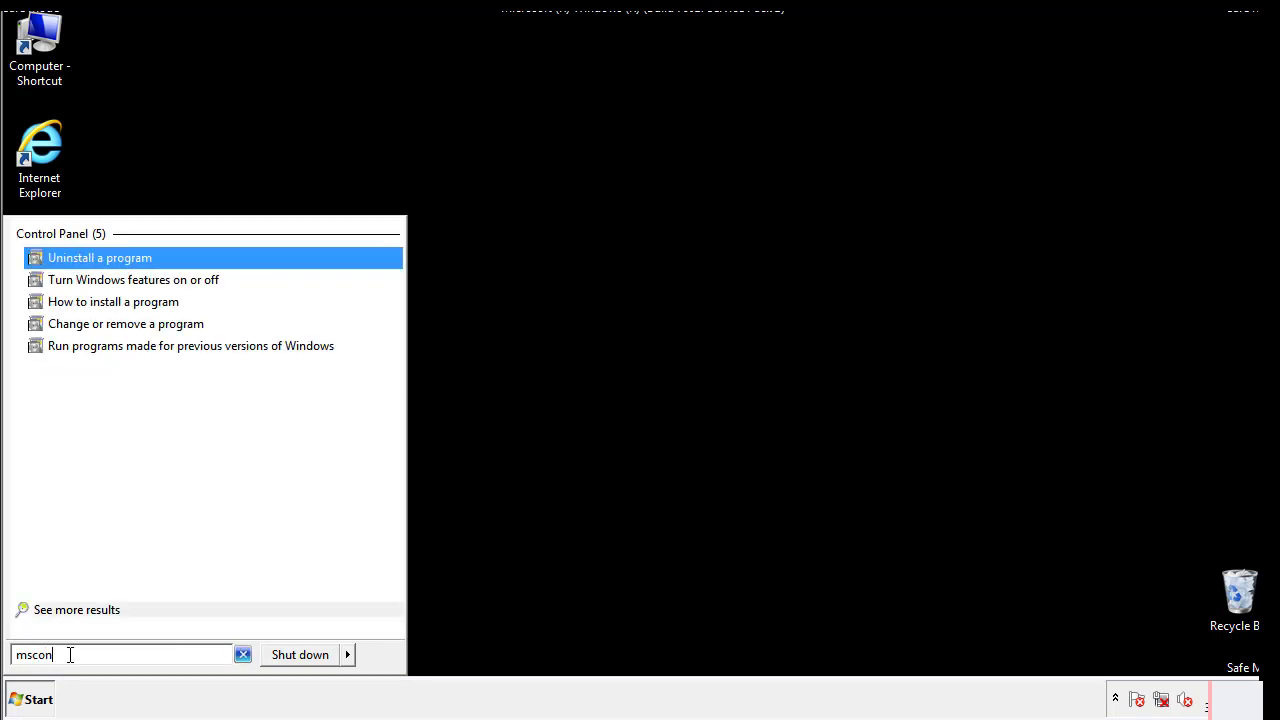
text(fig)
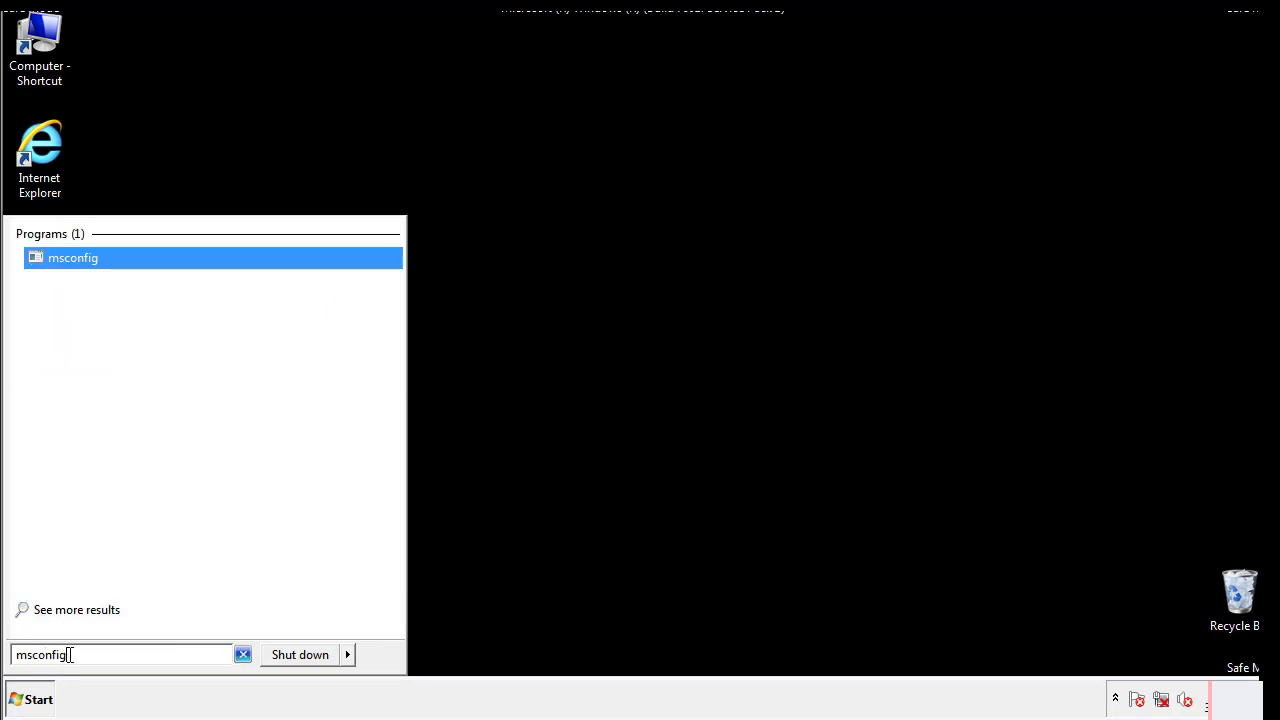
key(Return)
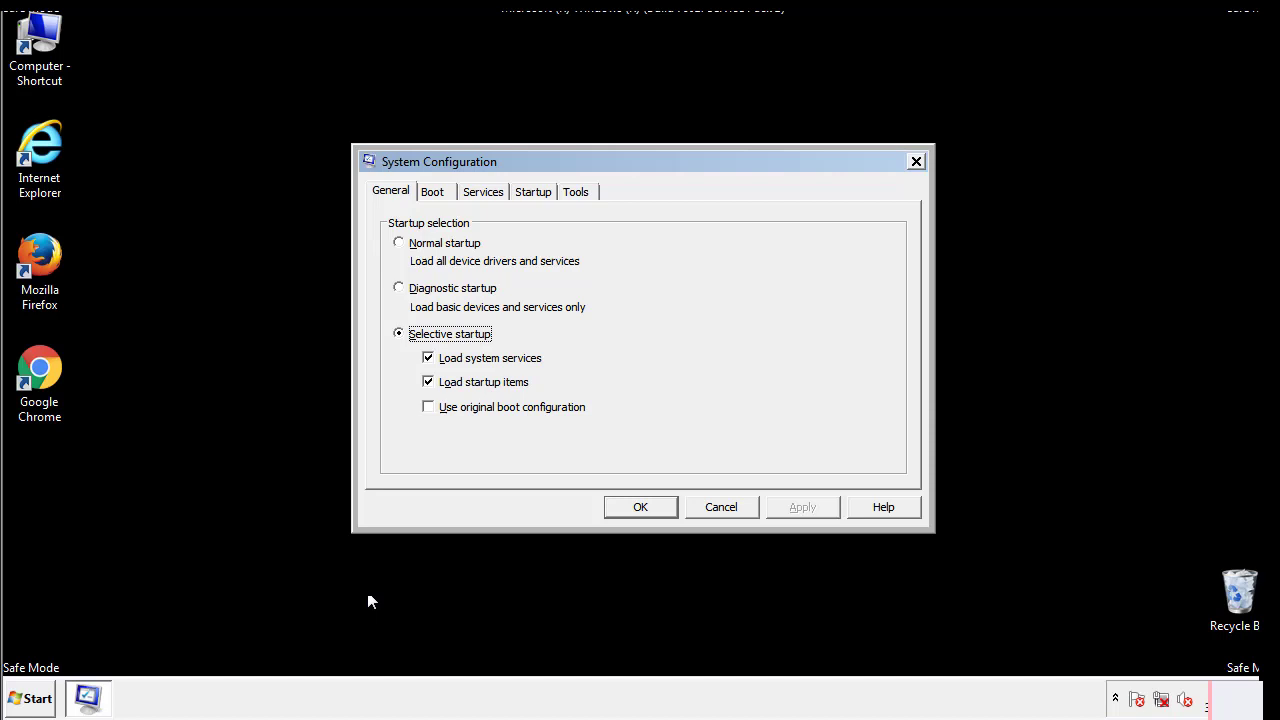
- Turn off Safe boot on the Boot tab and apply the change
click(436, 191)
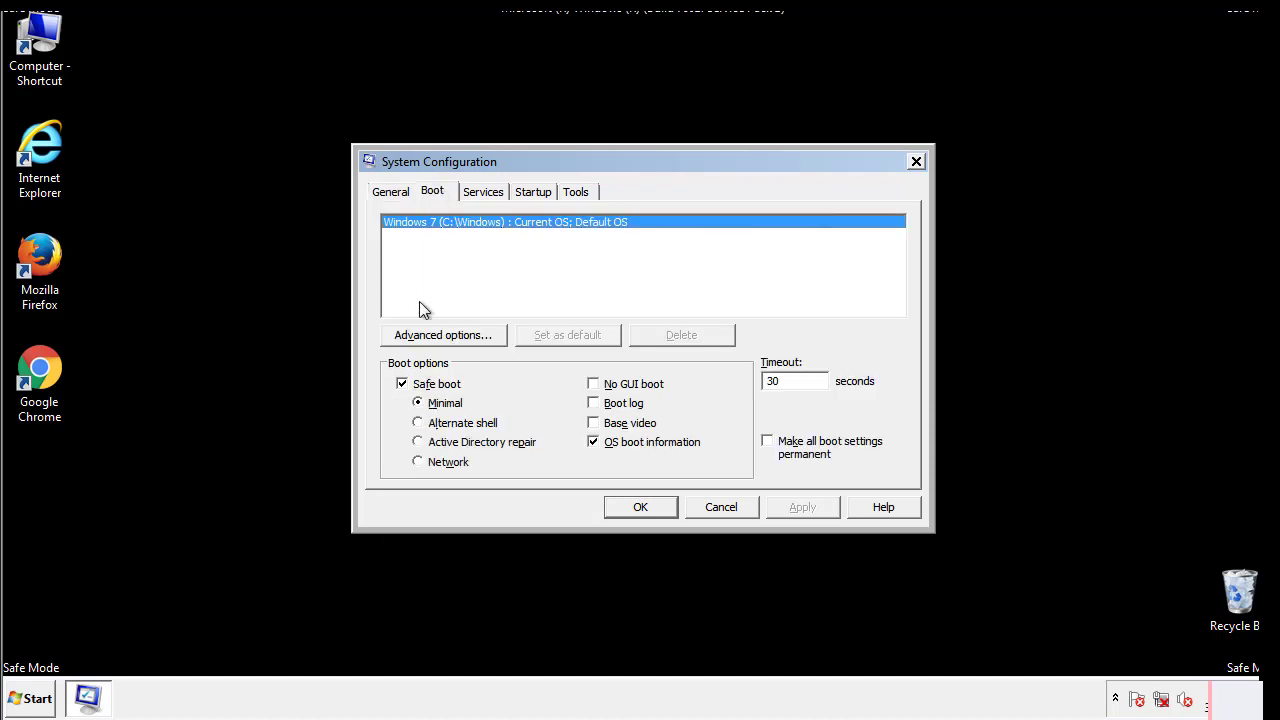
click(403, 385)
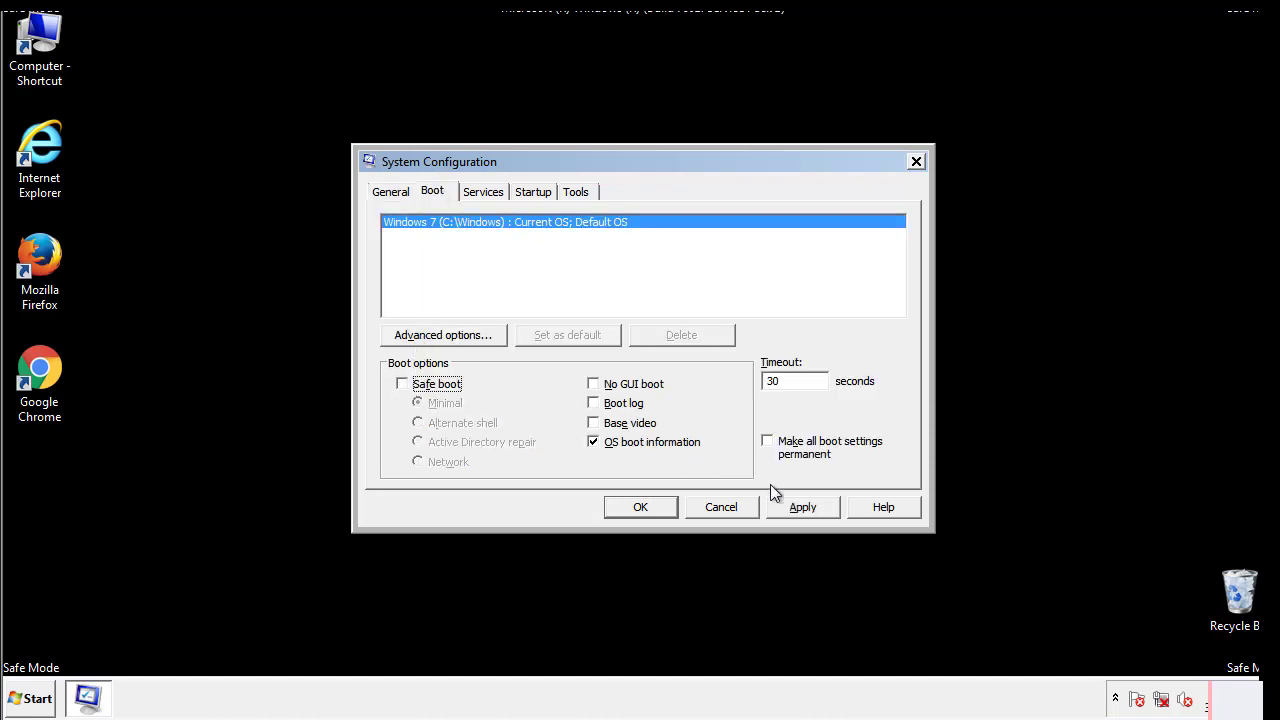
click(805, 506)
click(638, 507)
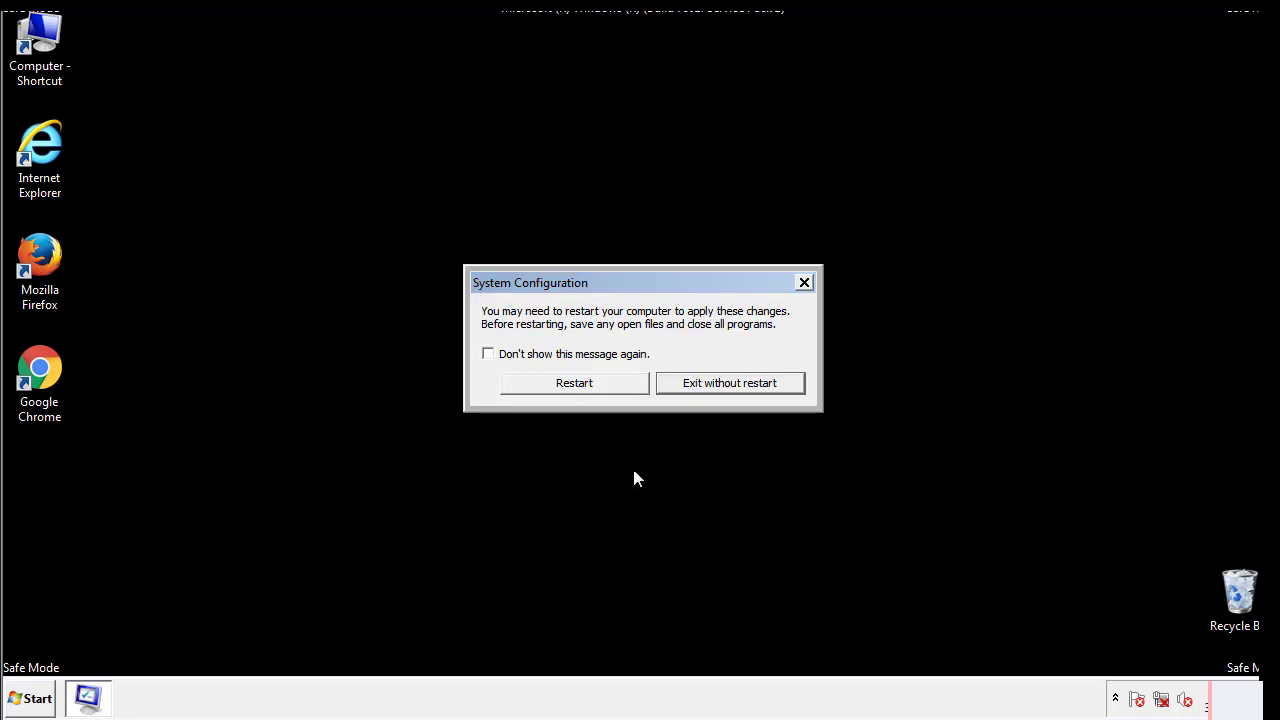
- Accept the System Configuration prompt to restart the computer now
click(592, 390)
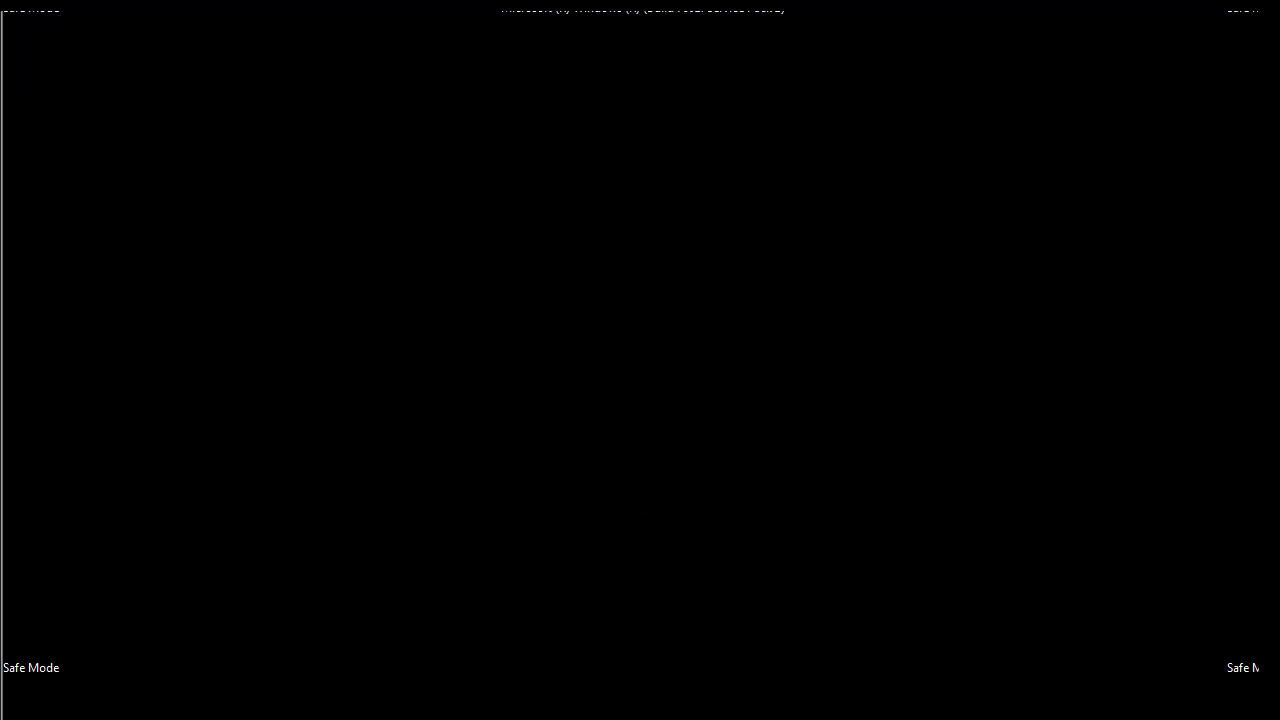